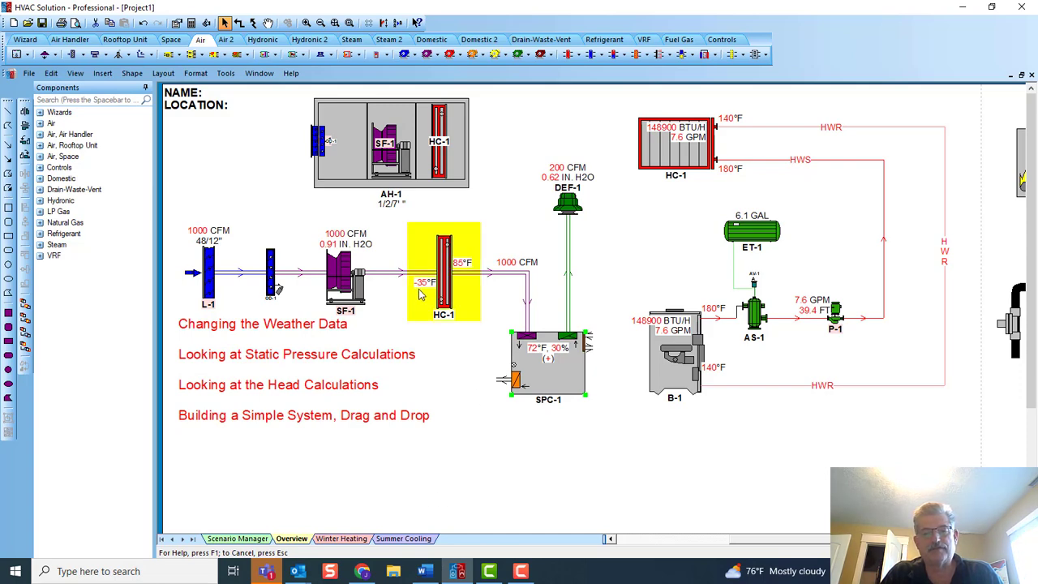
In the project's weather data, set the country to USA and the state to Utah
double_click(237, 174)
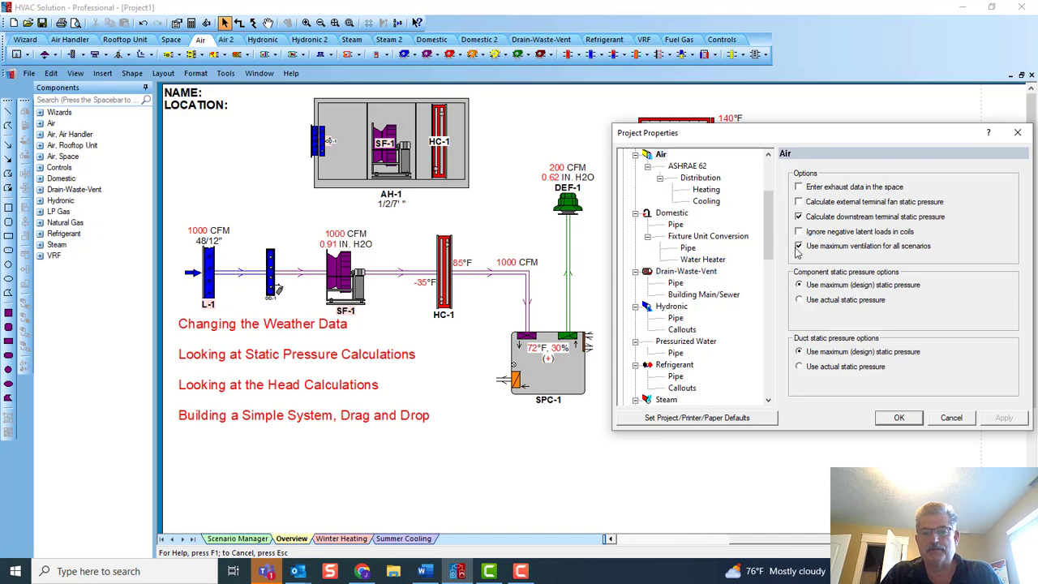
left_click_drag(770, 247, 771, 212)
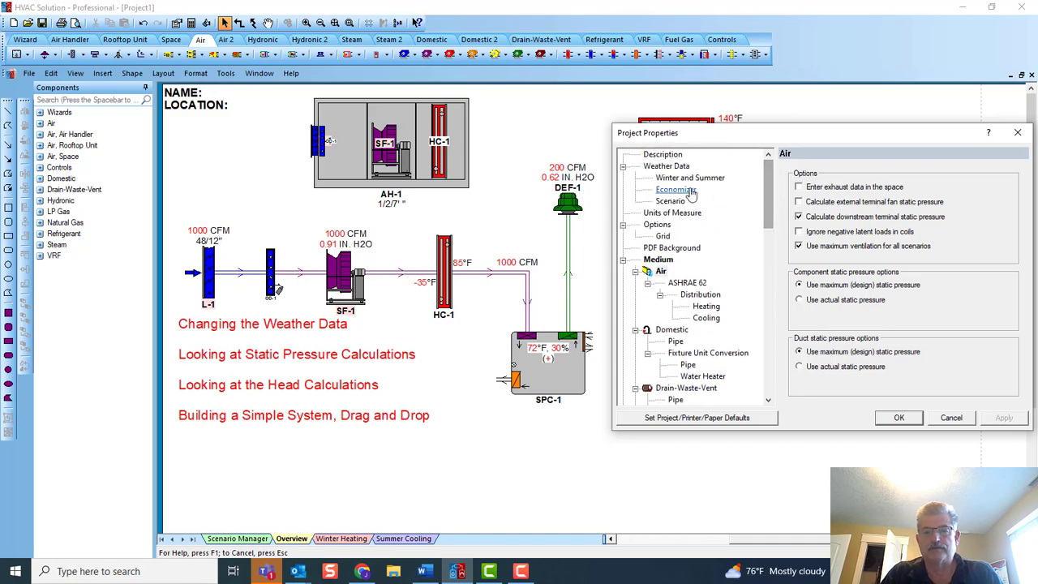
left_click(674, 167)
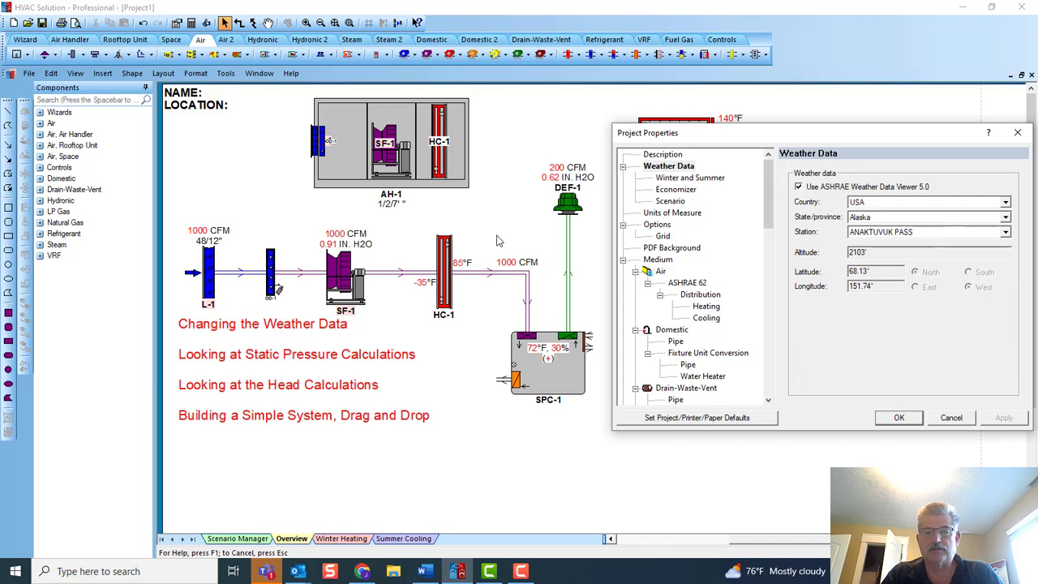
mouse_move(791, 139)
left_mouse_down()
mouse_move(751, 231)
mouse_move(796, 129)
left_mouse_up()
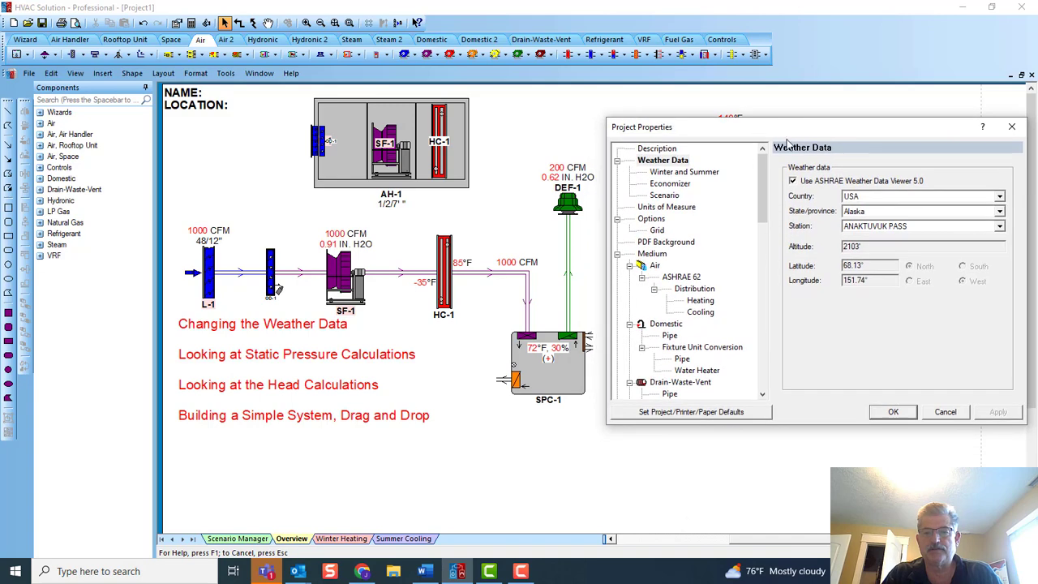
left_click(1001, 197)
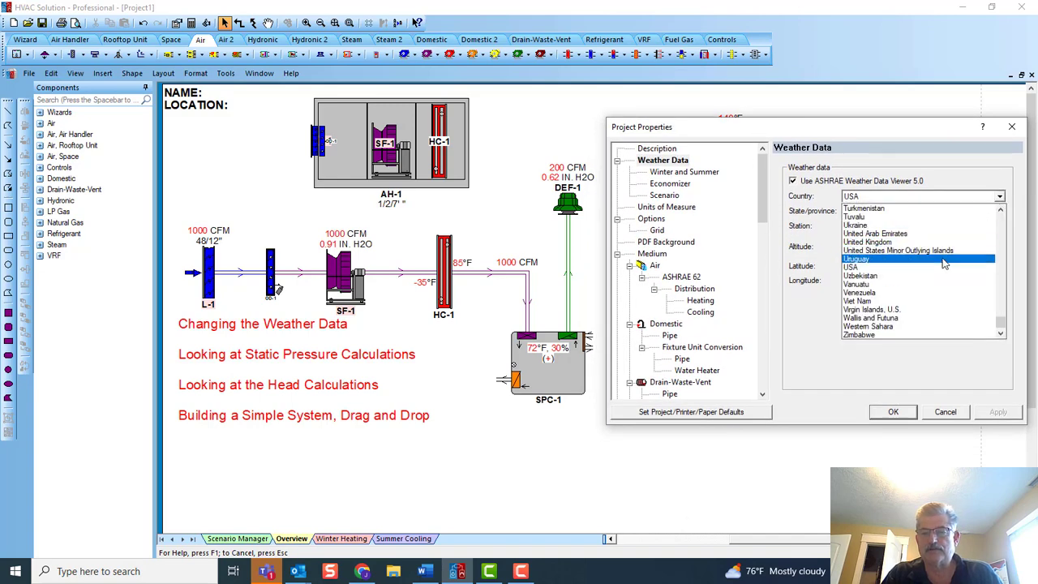
left_click(916, 267)
left_click(1000, 213)
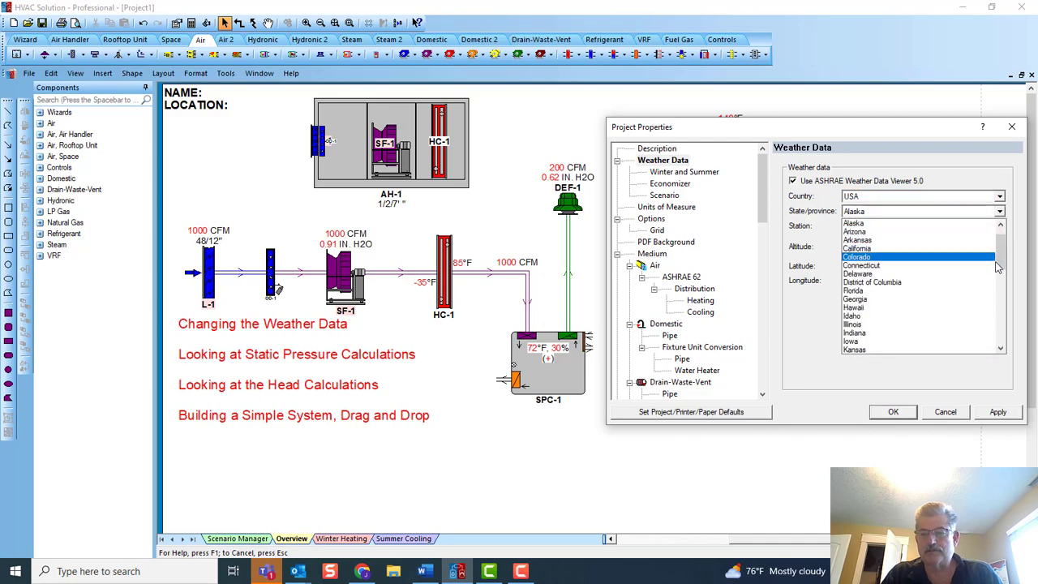
left_click(996, 290)
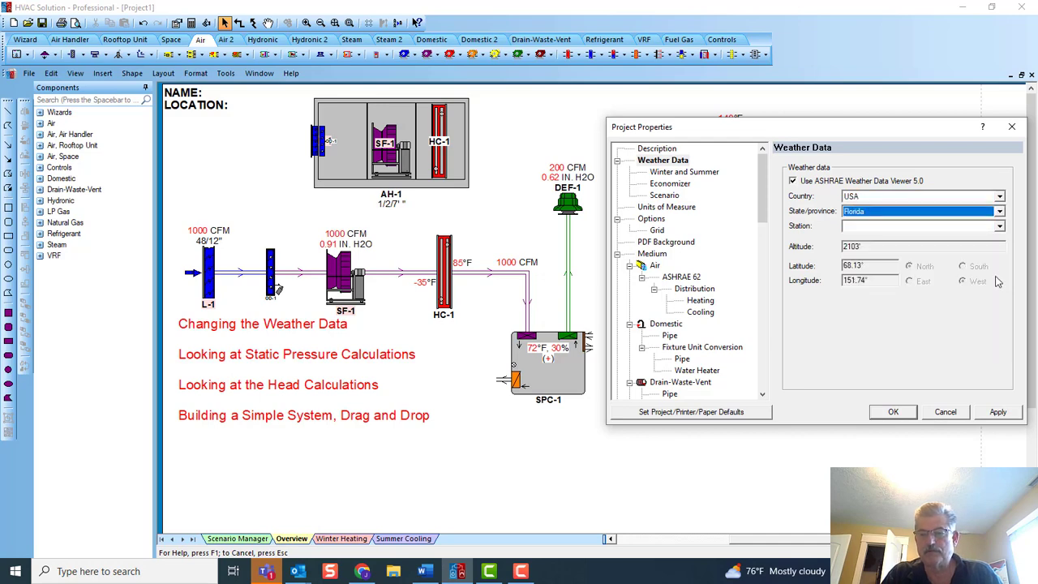
left_click(998, 214)
left_click_drag(1004, 260, 996, 315)
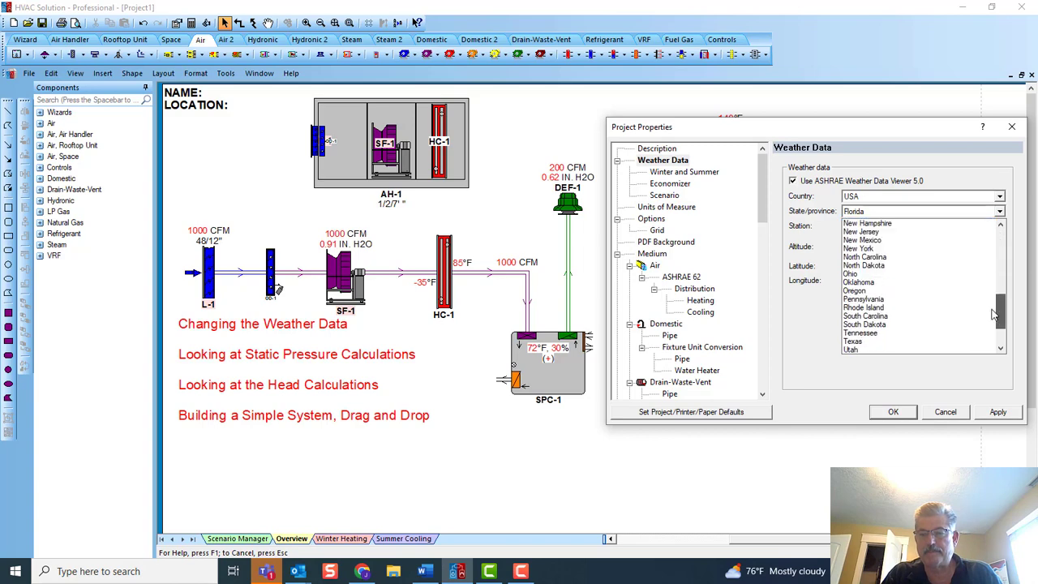
left_click(918, 332)
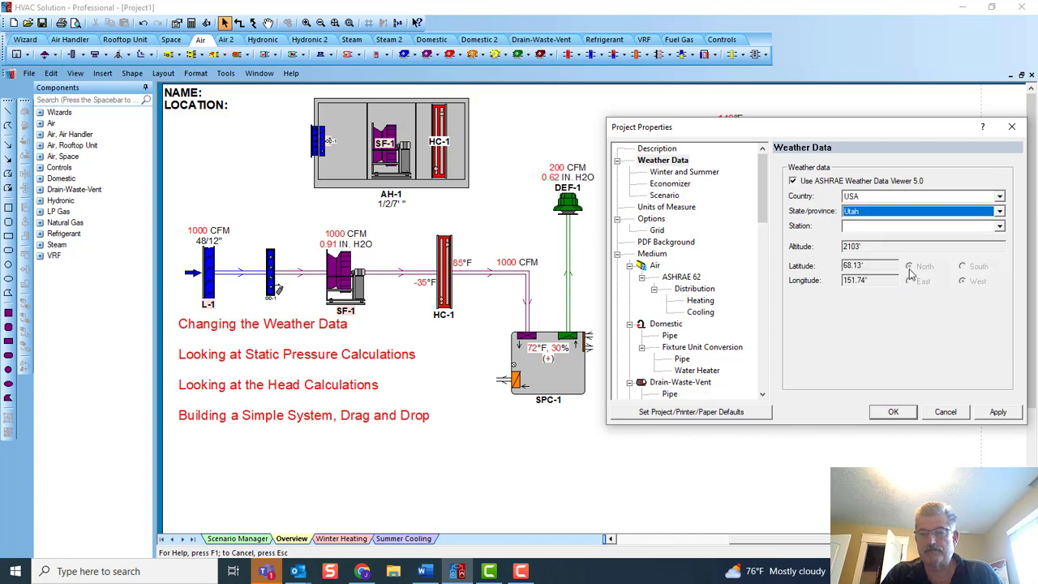
Choose SALT LAKE CITY INTL as the weather station and accept the project properties
left_click(999, 226)
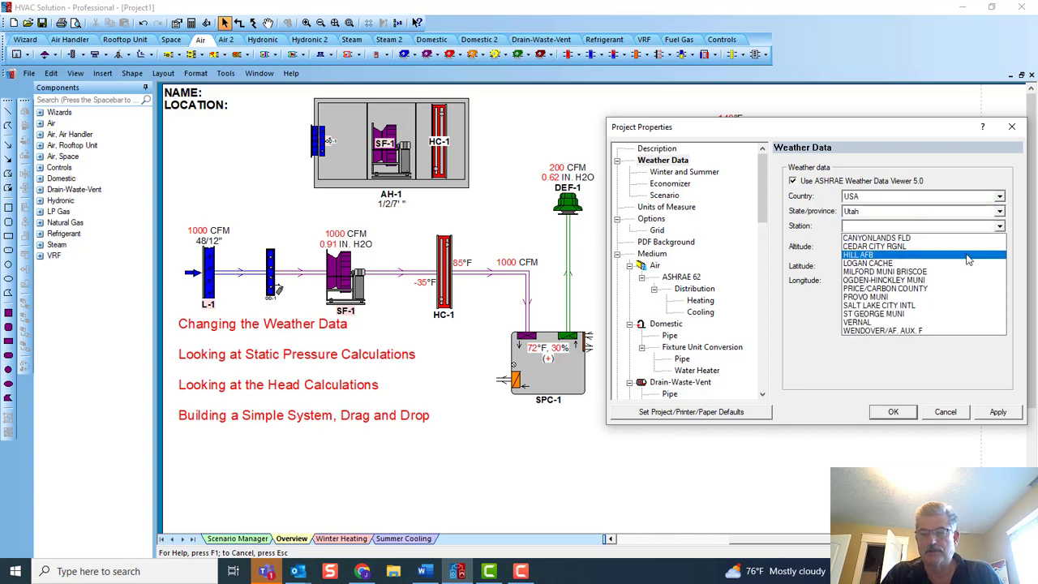
left_click(933, 306)
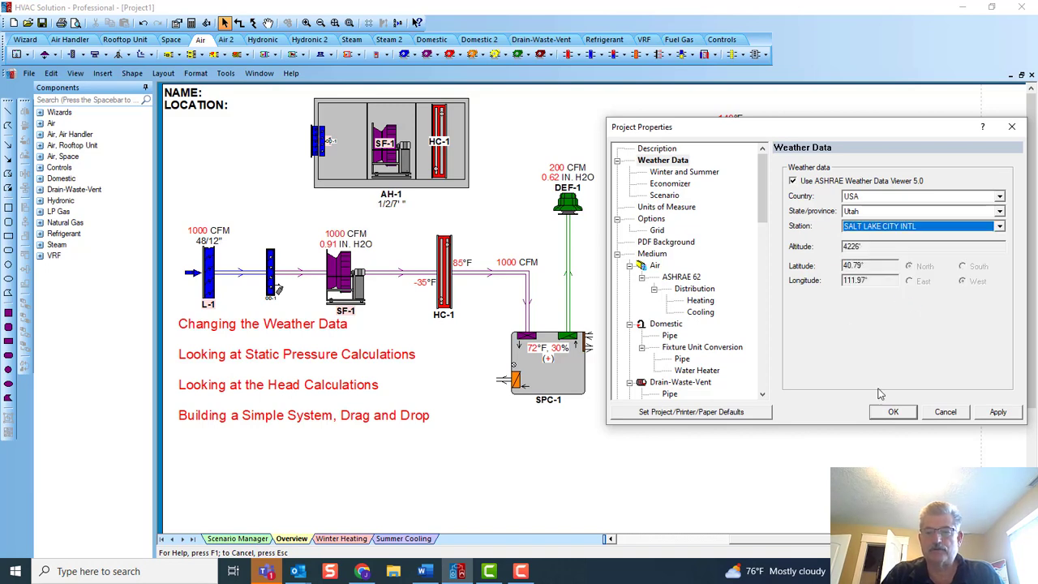
left_click(893, 411)
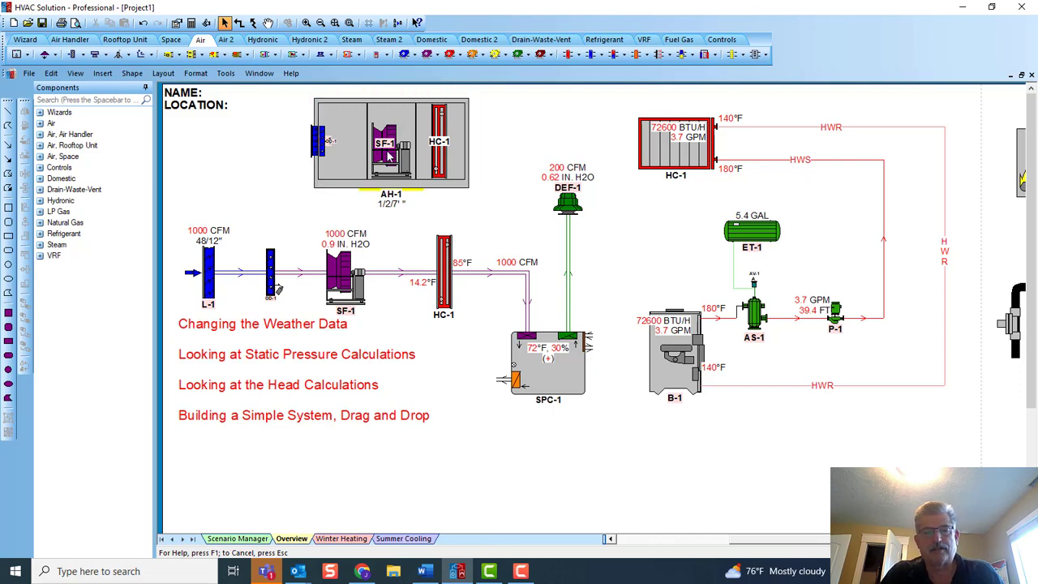
Review the internal static pressure summary of fan SF-1 from both the air handler AH-1 and the airflow schematic
double_click(389, 156)
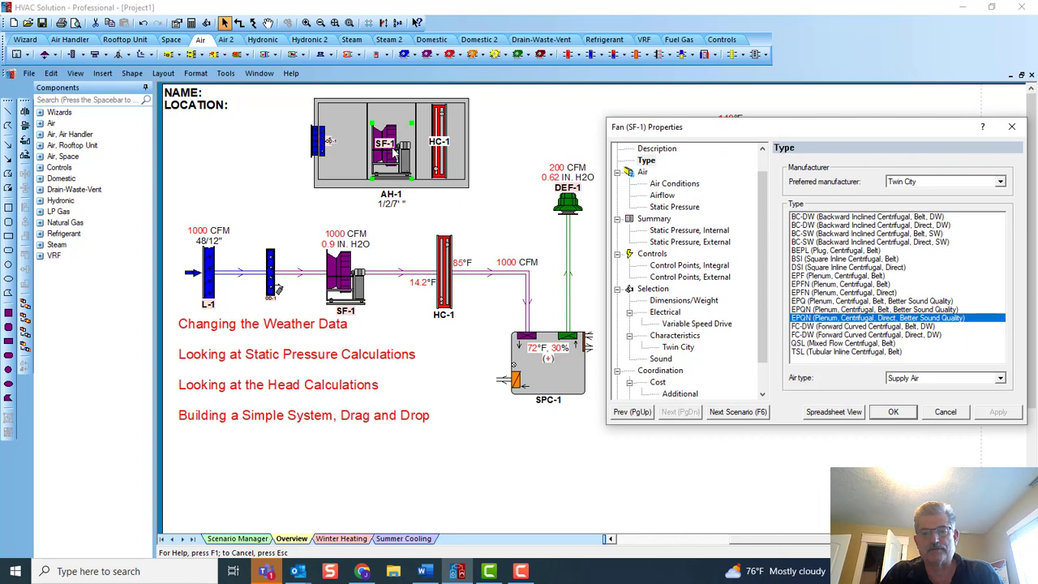
left_click(688, 232)
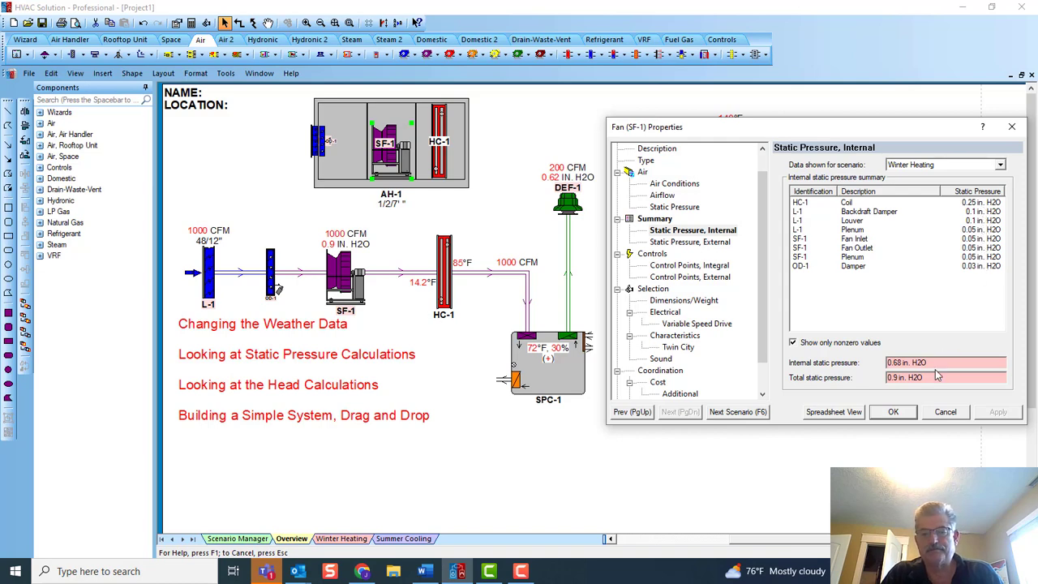
left_click(890, 413)
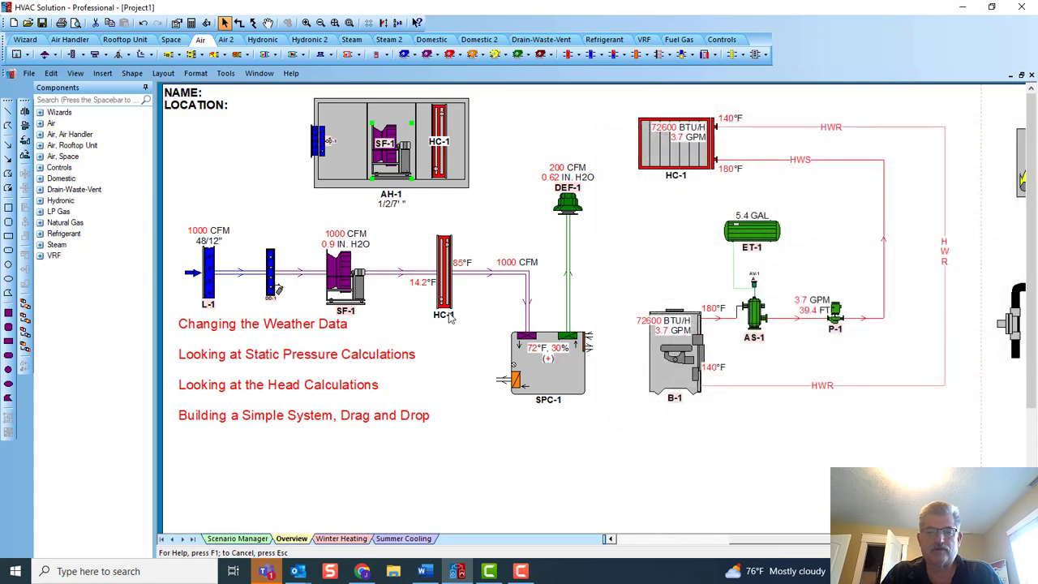
double_click(339, 282)
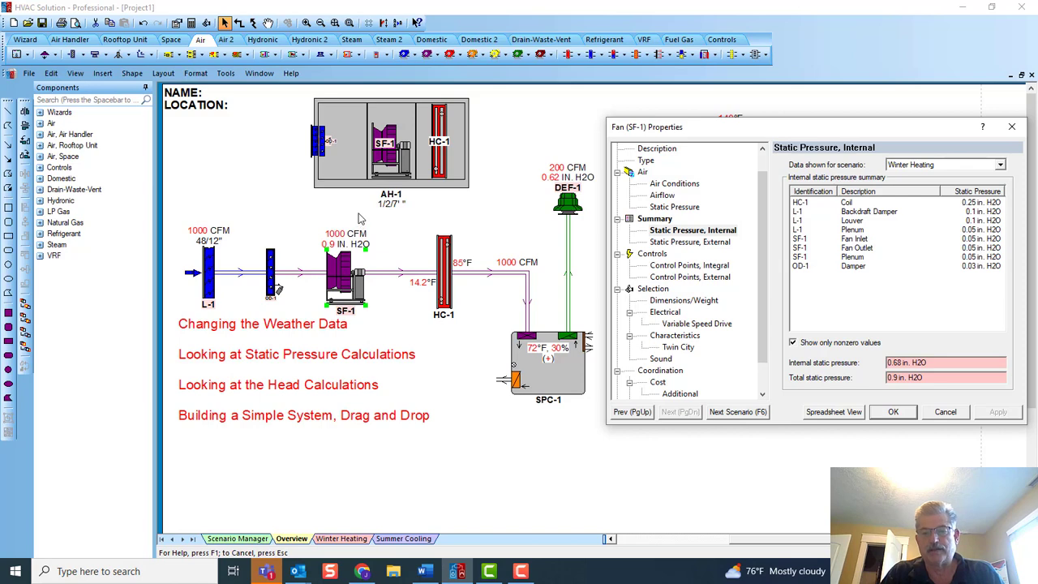
left_click(896, 411)
Show the equipment associated with fan SF-1 and check the key data of the supply duct between HC-1 and SPC-1
right_click(345, 274)
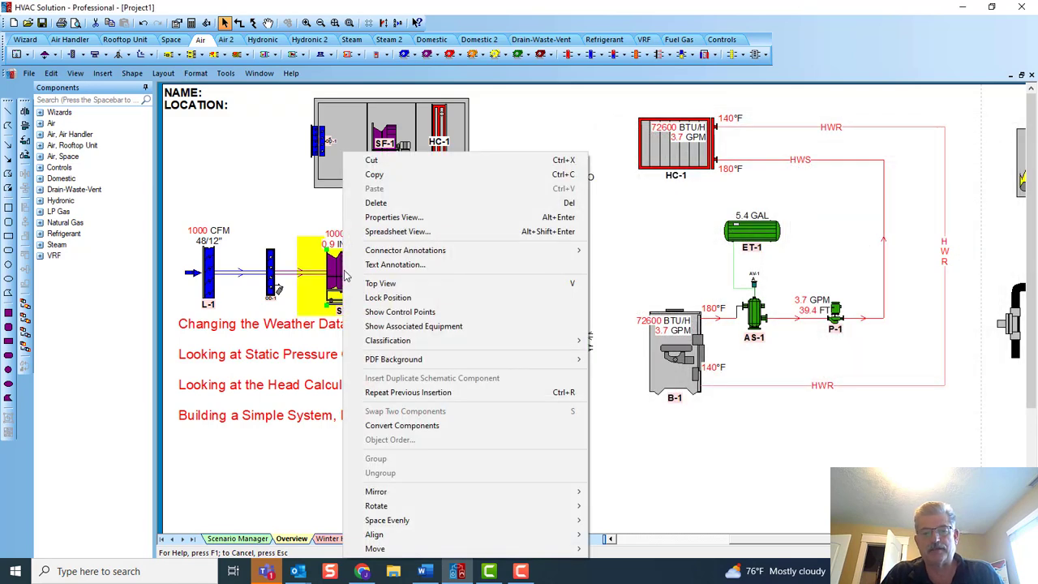
left_click(386, 327)
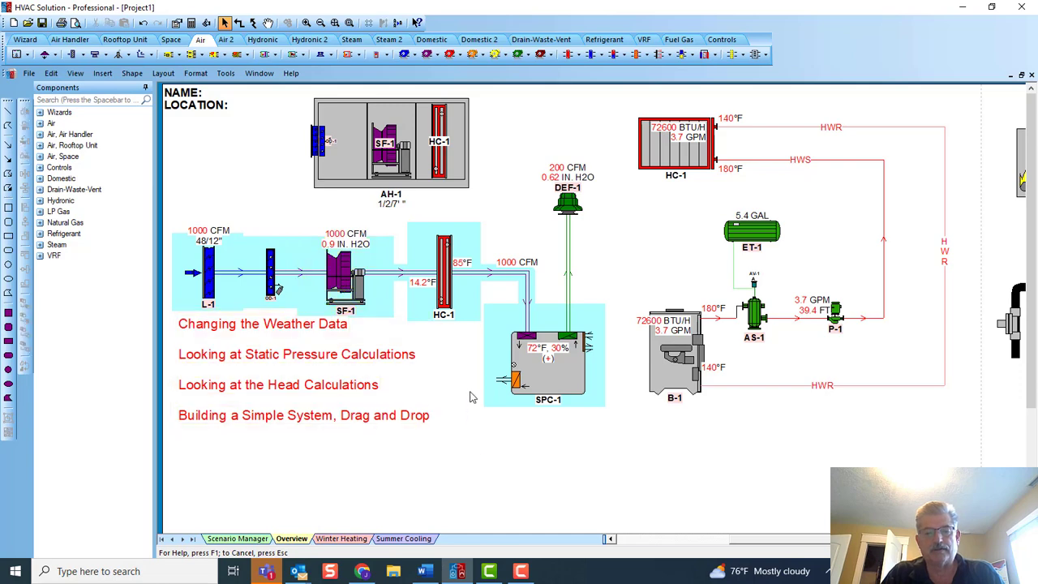
double_click(501, 278)
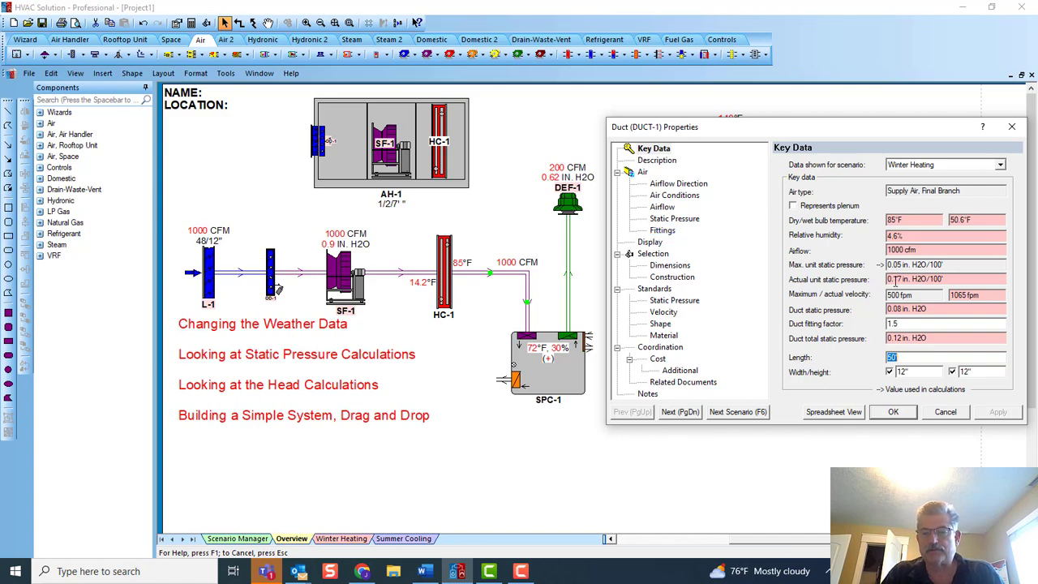
left_click(893, 412)
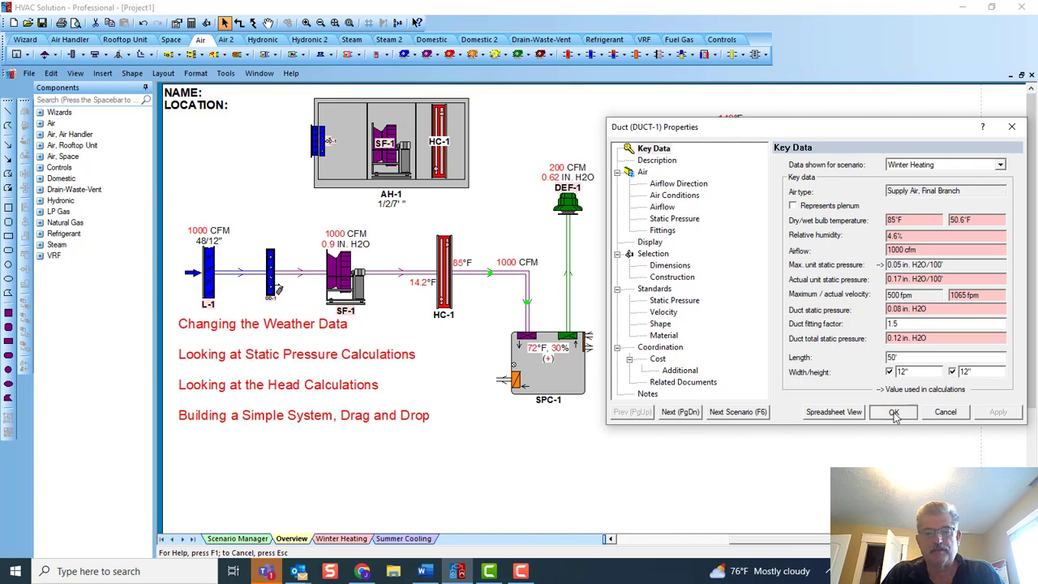
Examine fan SF-1's external static pressure summary, including its duct entry, and return to the internal summary before closing the properties
double_click(347, 267)
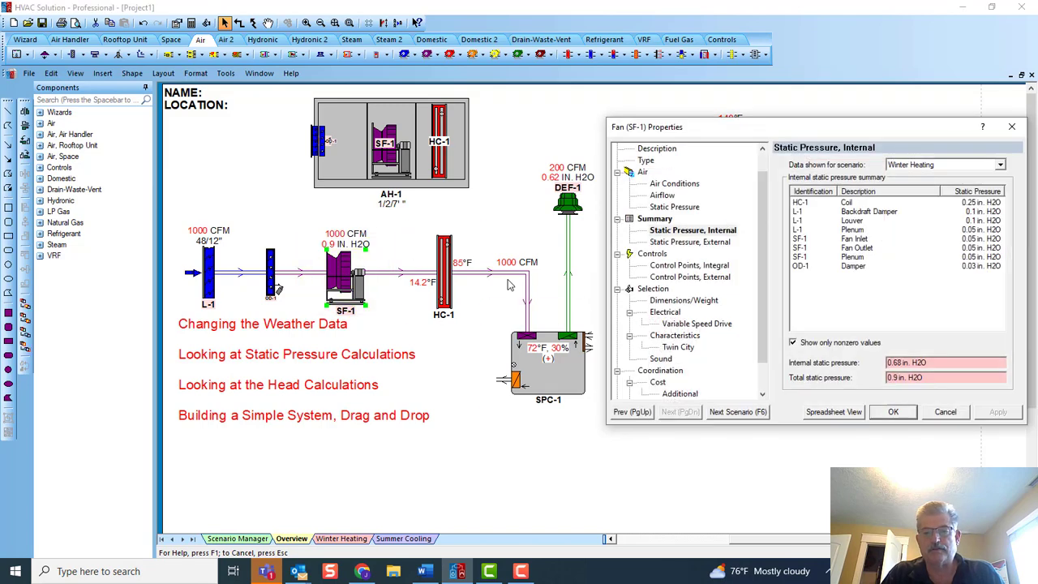
left_click(689, 241)
left_click(852, 205)
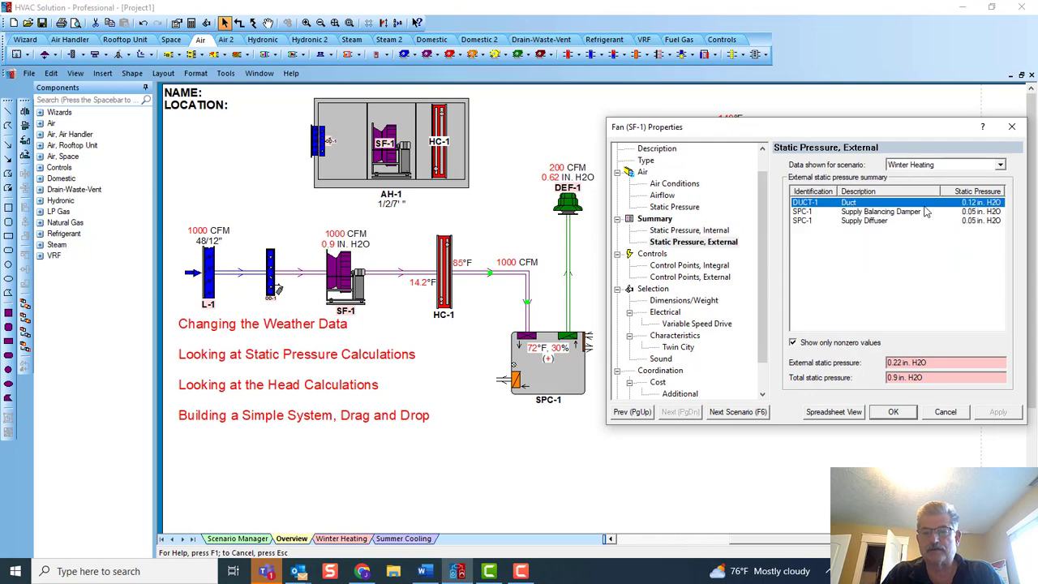
left_click(720, 231)
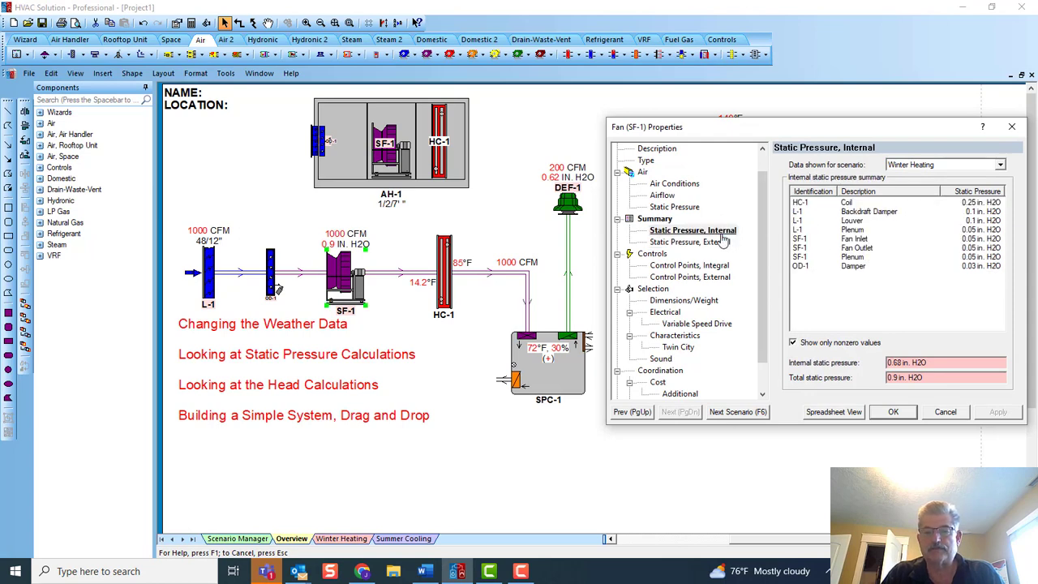
left_click(892, 413)
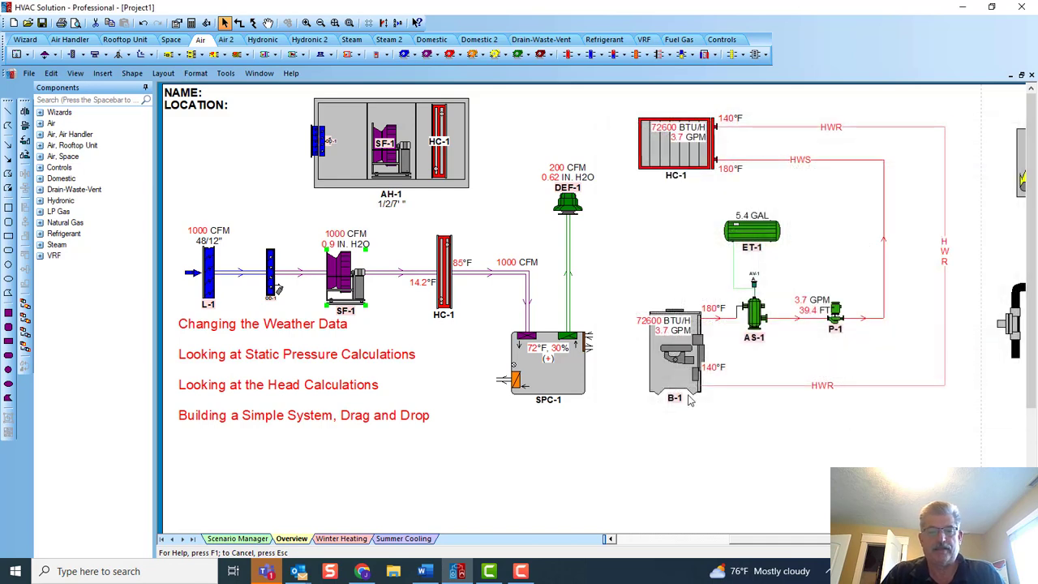
From pump P-1's major component head loss summary, set the HC-1 coil's control valve head loss to 5 ft
double_click(837, 313)
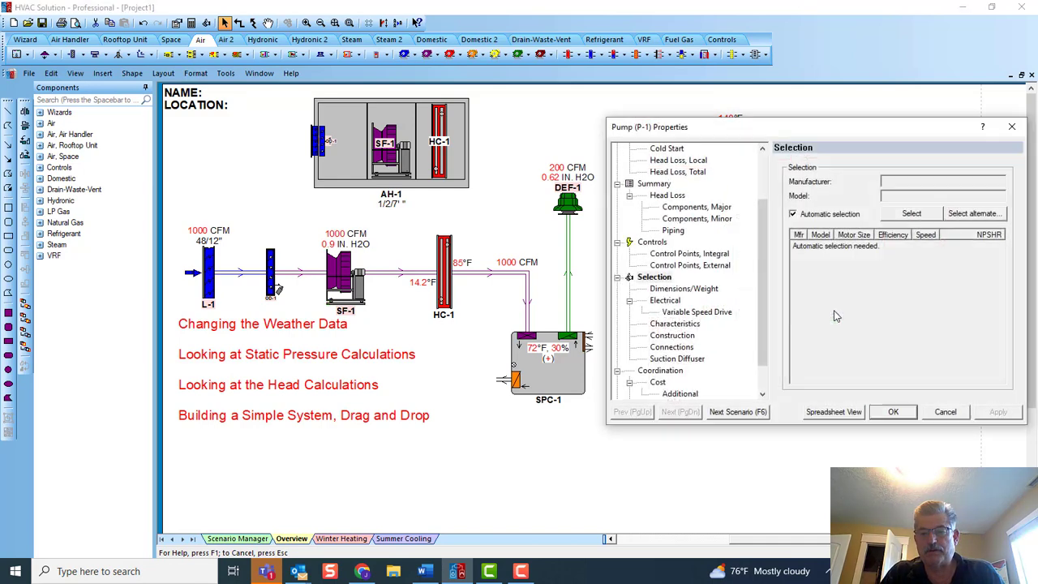
left_click(688, 208)
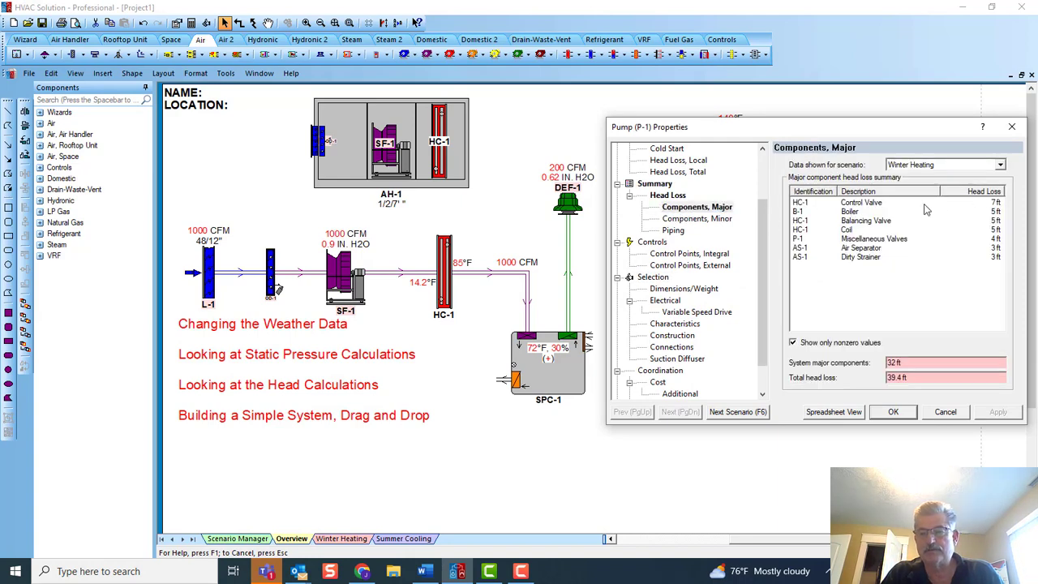
double_click(871, 204)
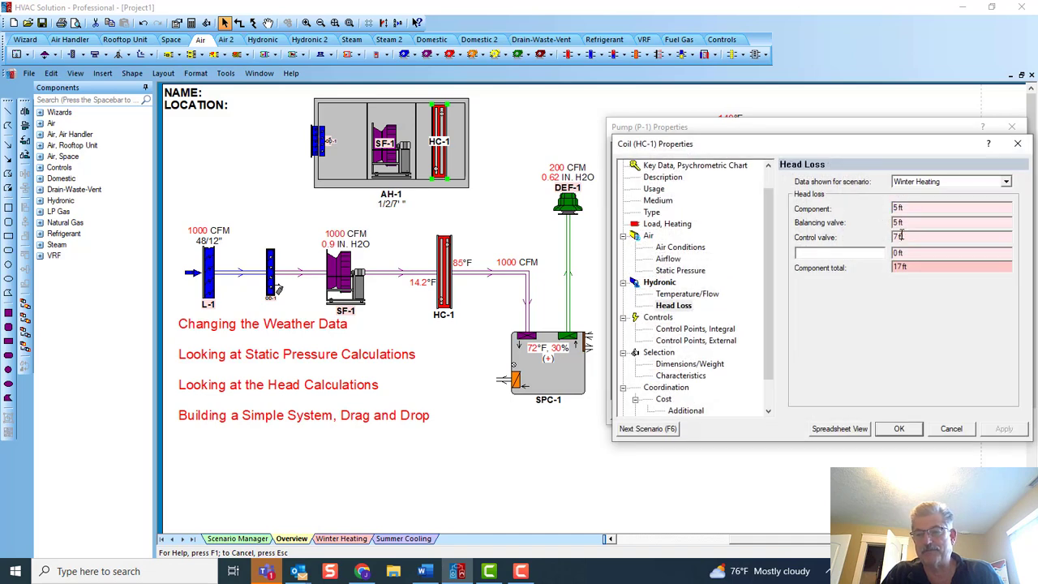
double_click(900, 235)
type("5")
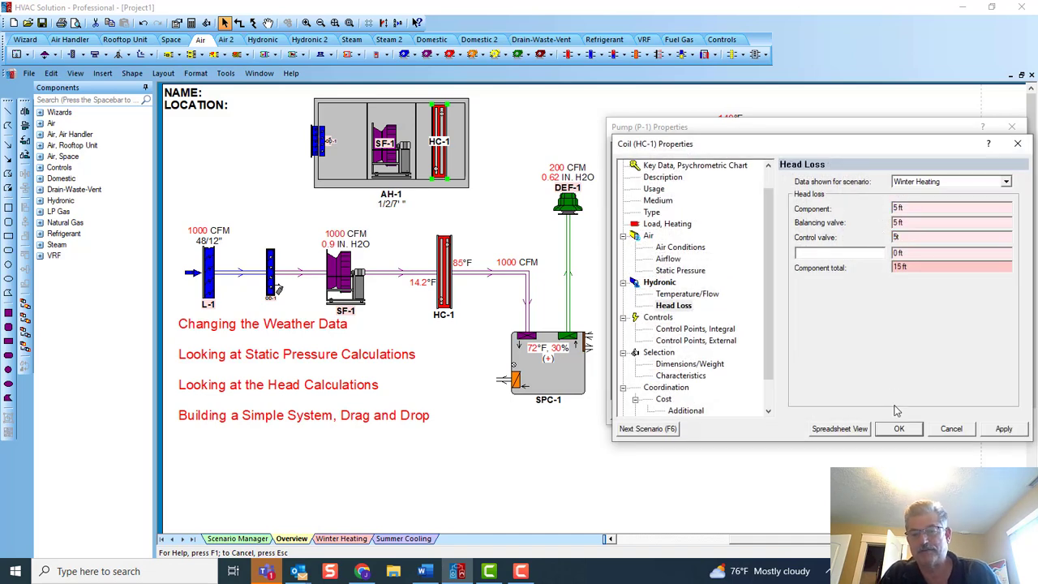
left_click(1002, 430)
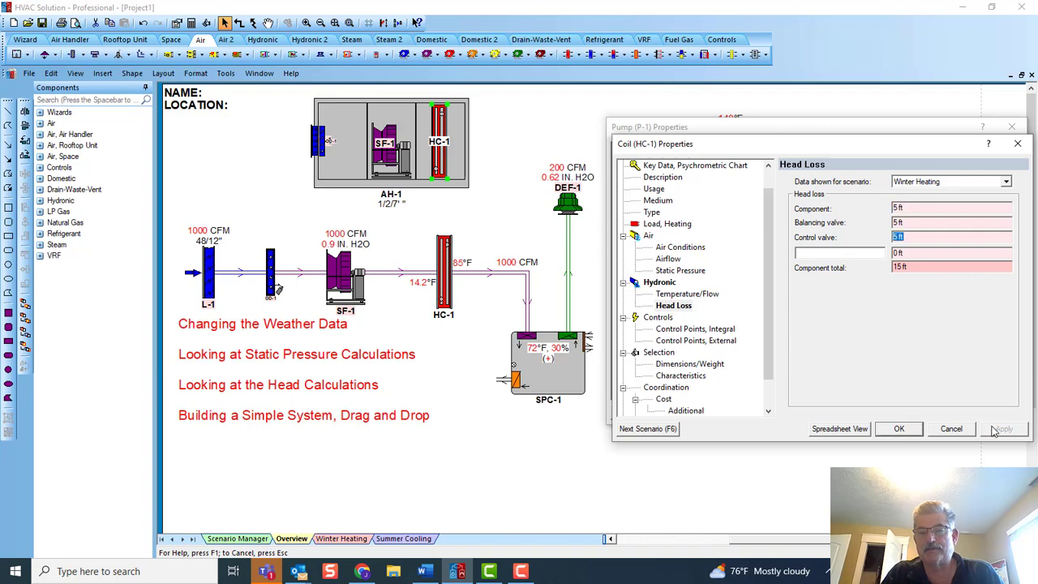
left_click(917, 429)
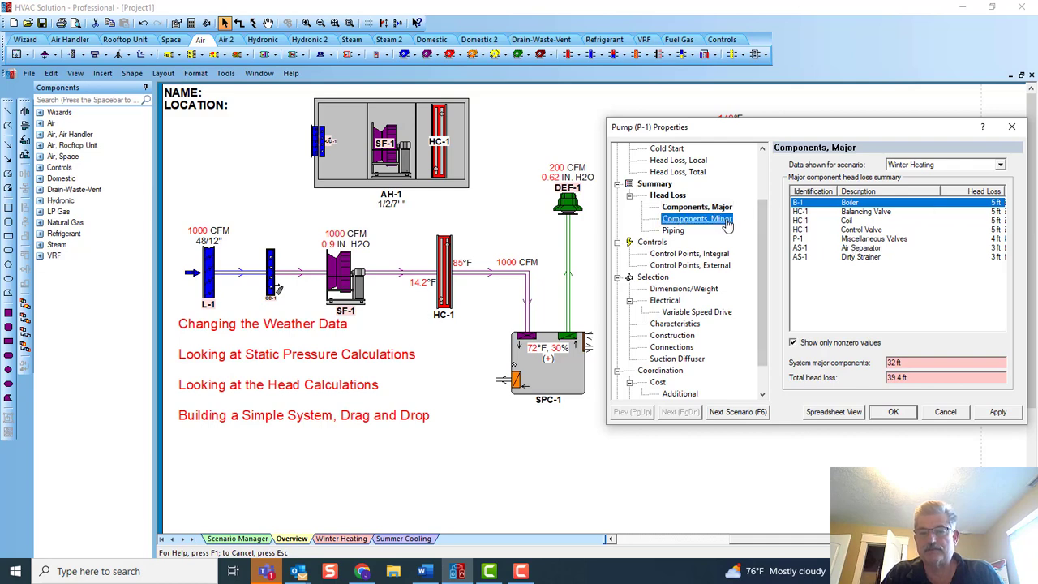
Check pump P-1's minor component and piping head losses, inspect PIPE-4's head loss details, and close both property dialogs
left_click(695, 219)
left_click(674, 230)
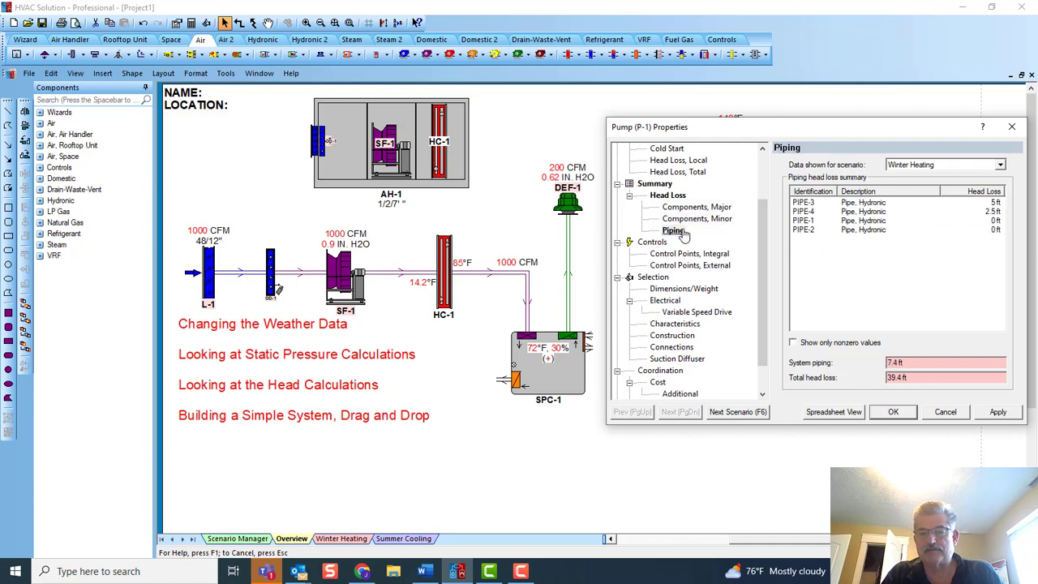
double_click(868, 212)
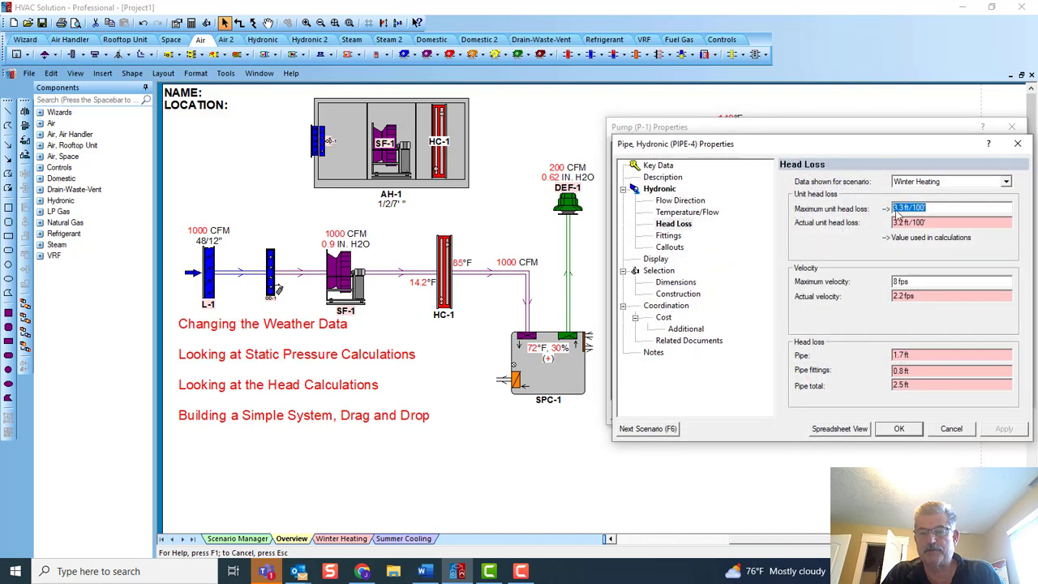
left_click(1016, 144)
left_click(1011, 126)
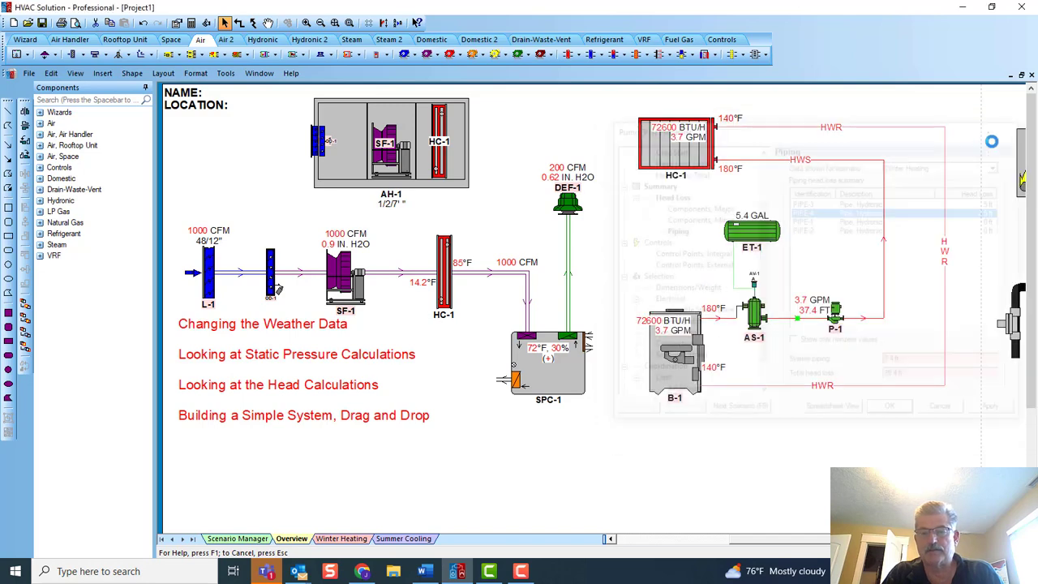
Check the key data of the hot water supply pipe between P-1 and HC-1, and show the equipment associated with pump P-1
double_click(876, 323)
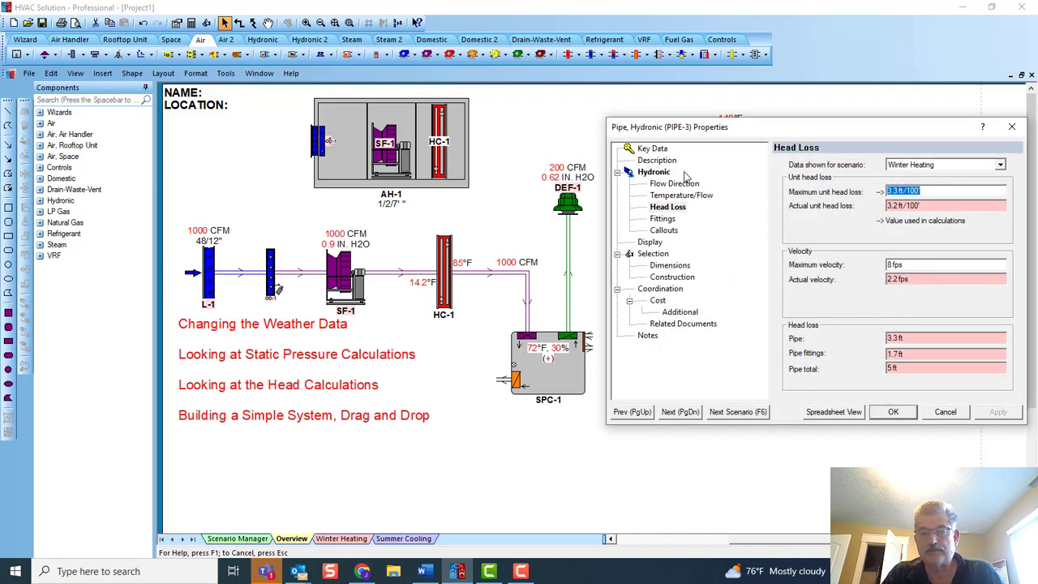
left_click(651, 148)
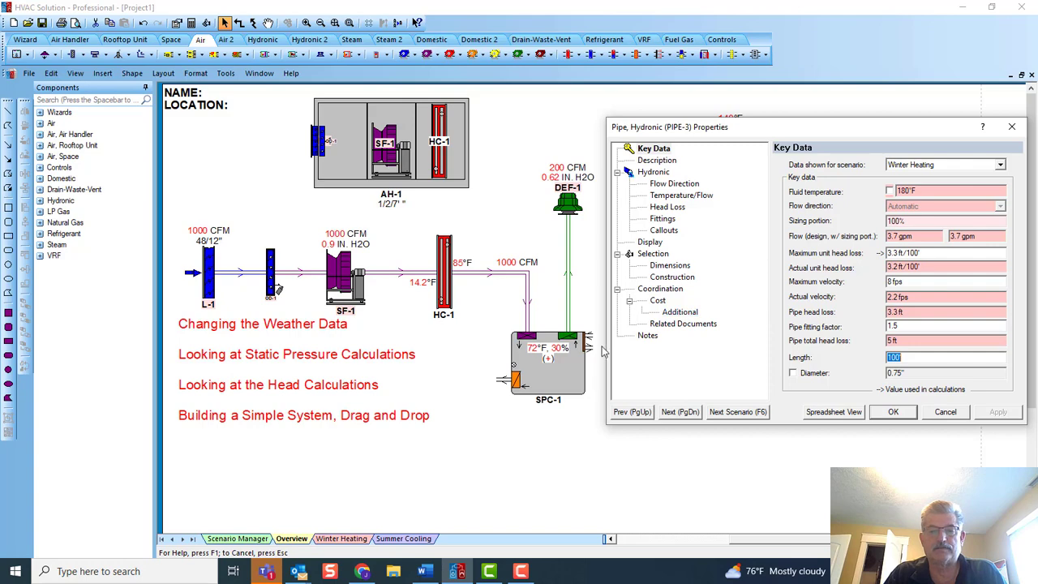
left_click(894, 413)
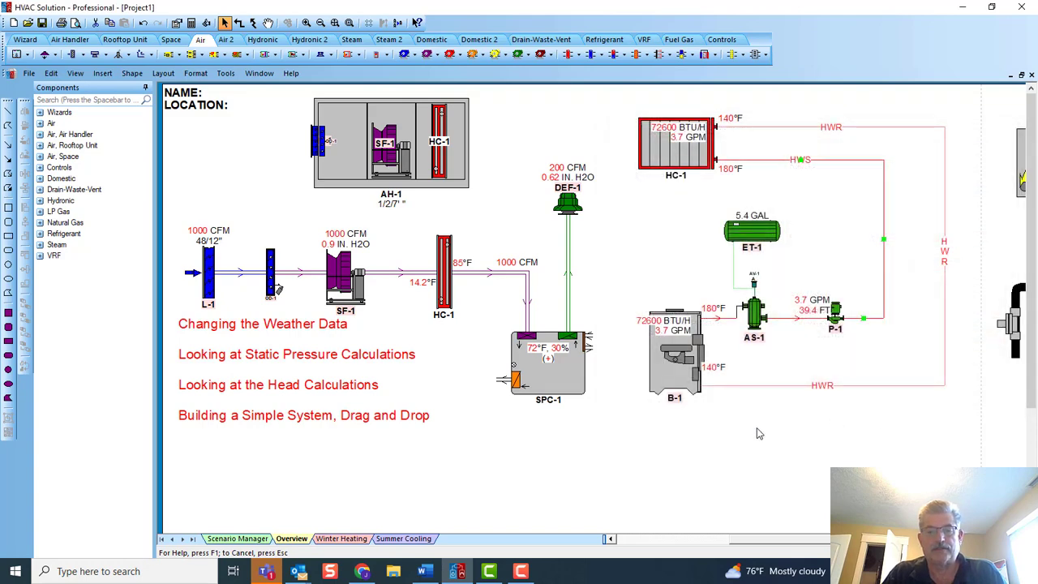
right_click(835, 316)
left_click(835, 326)
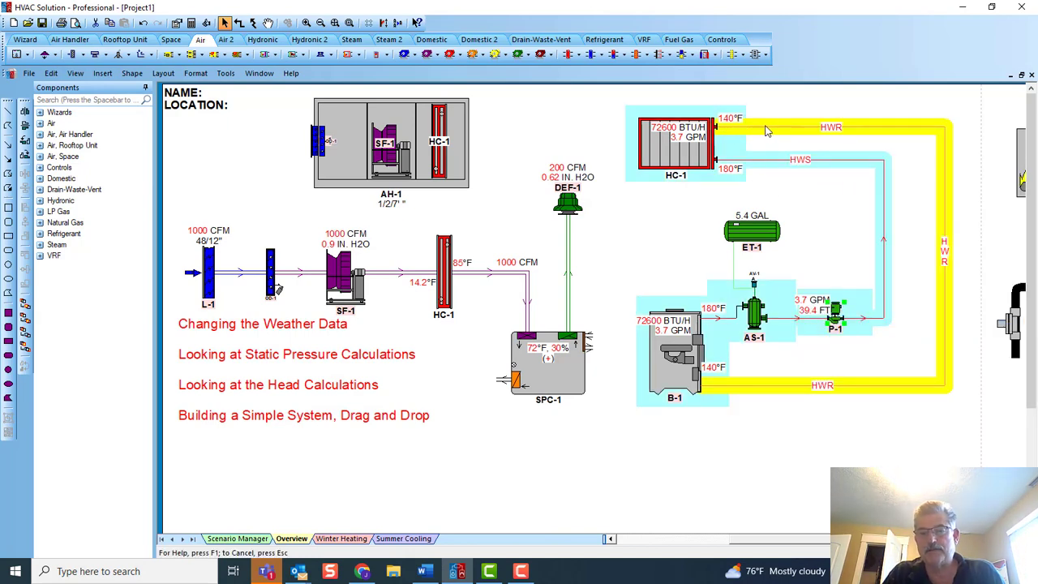
Place a new air handler section in the empty area below the "Building a Simple System, Drag and Drop" text
left_click(617, 459)
scroll(608, 458, "down", 1)
left_click_drag(604, 443, 586, 382)
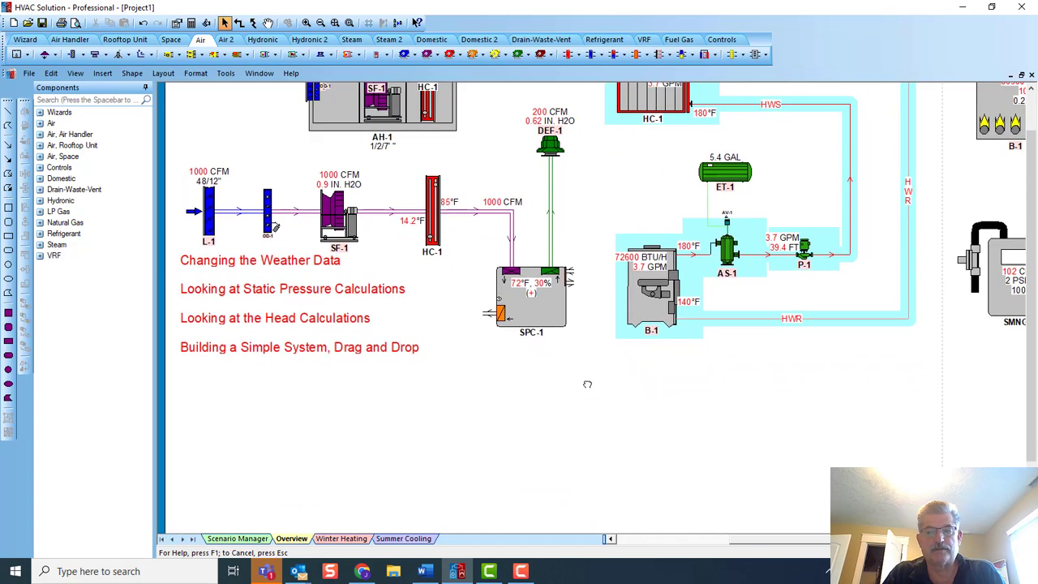
scroll(334, 398, "down", 1)
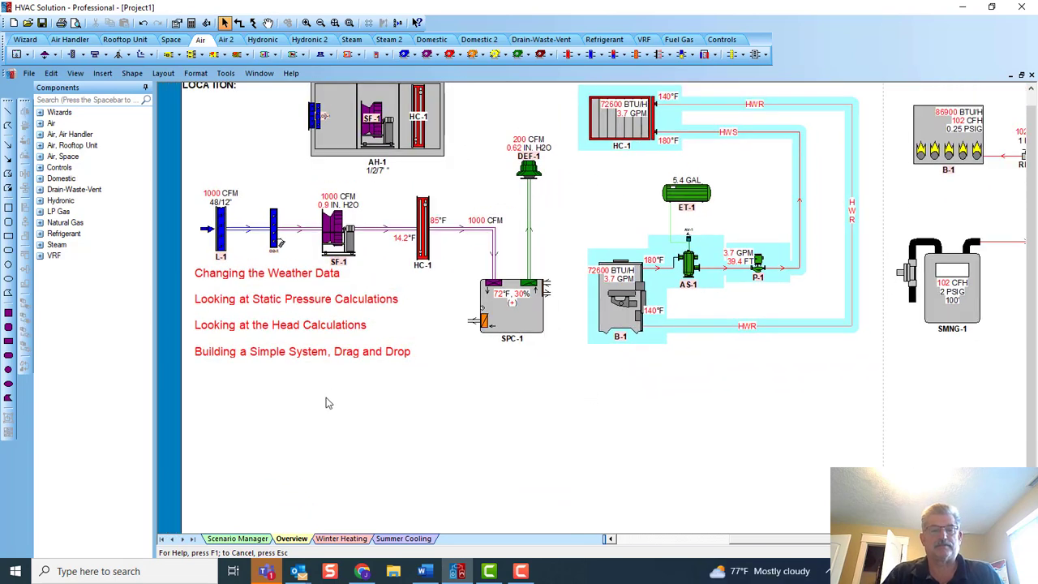
scroll(332, 438, "down", 3)
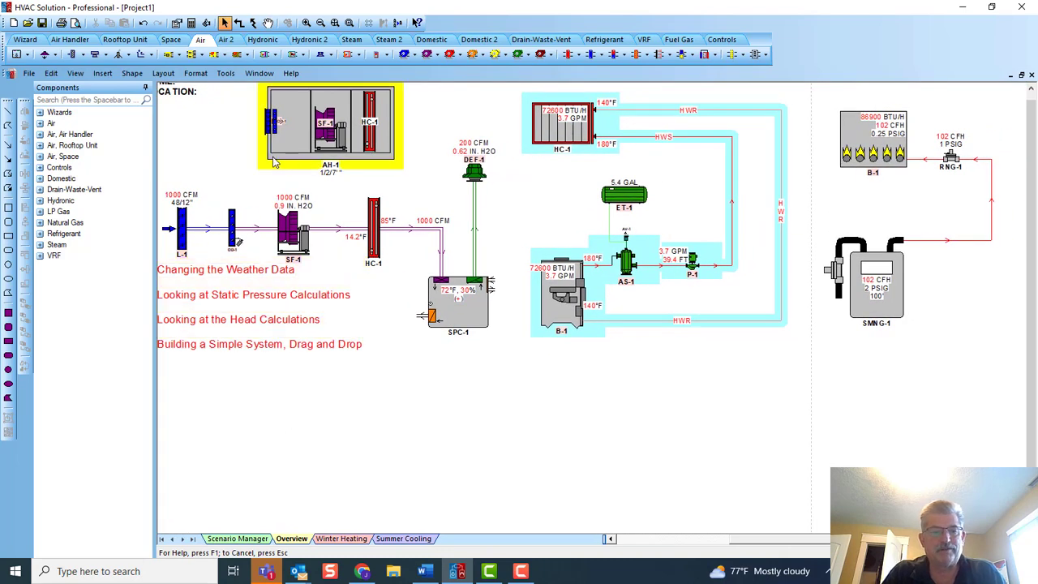
left_click_drag(355, 405, 364, 402)
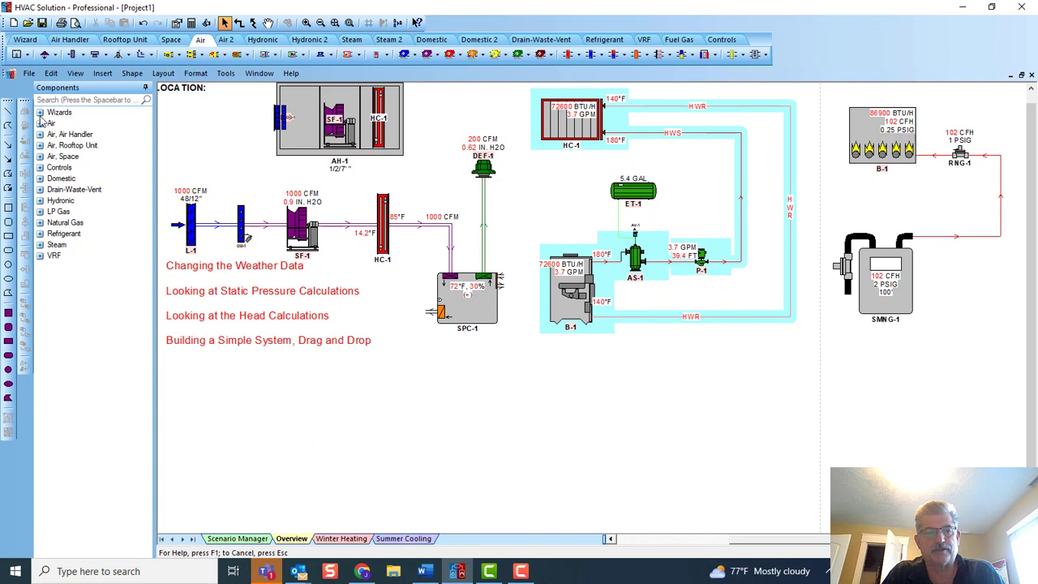
left_click(40, 114)
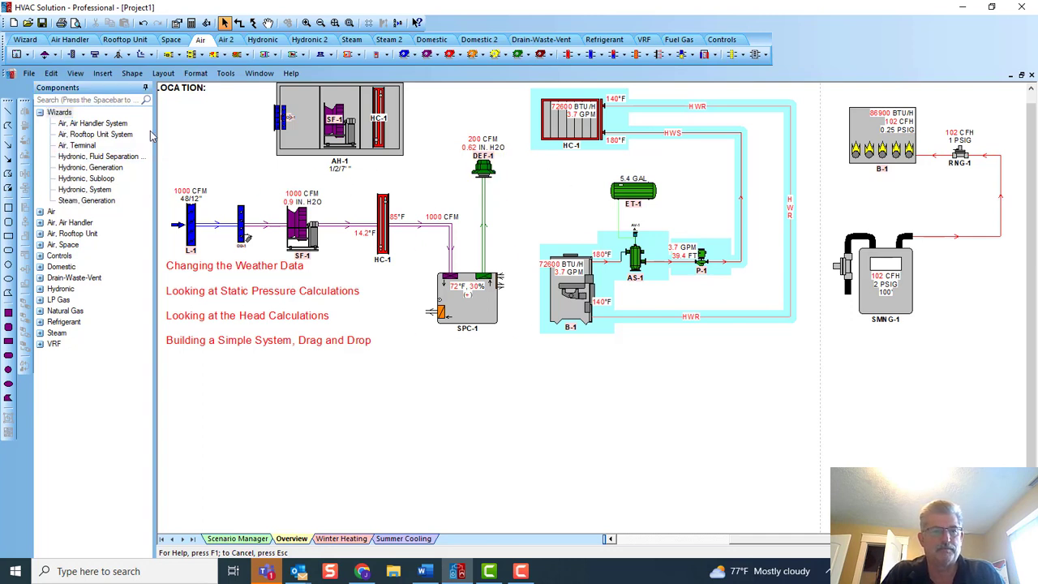
left_click(70, 42)
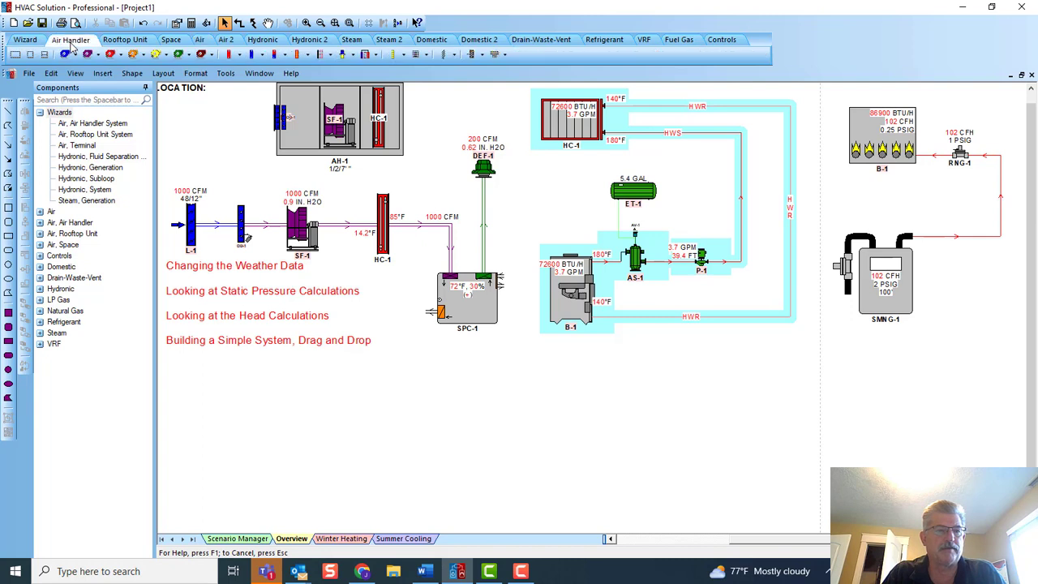
left_click(14, 55)
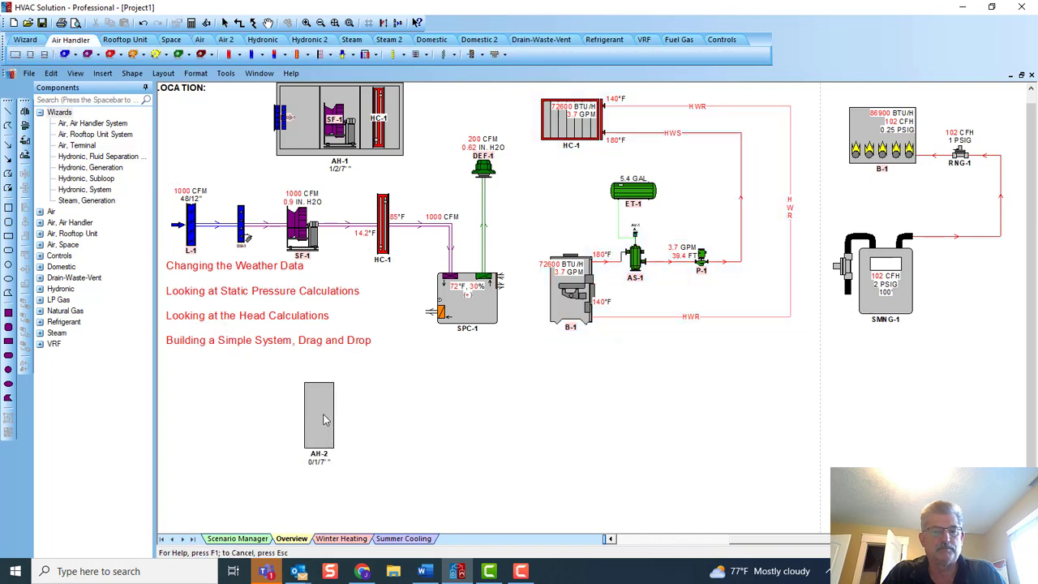
left_click(330, 409)
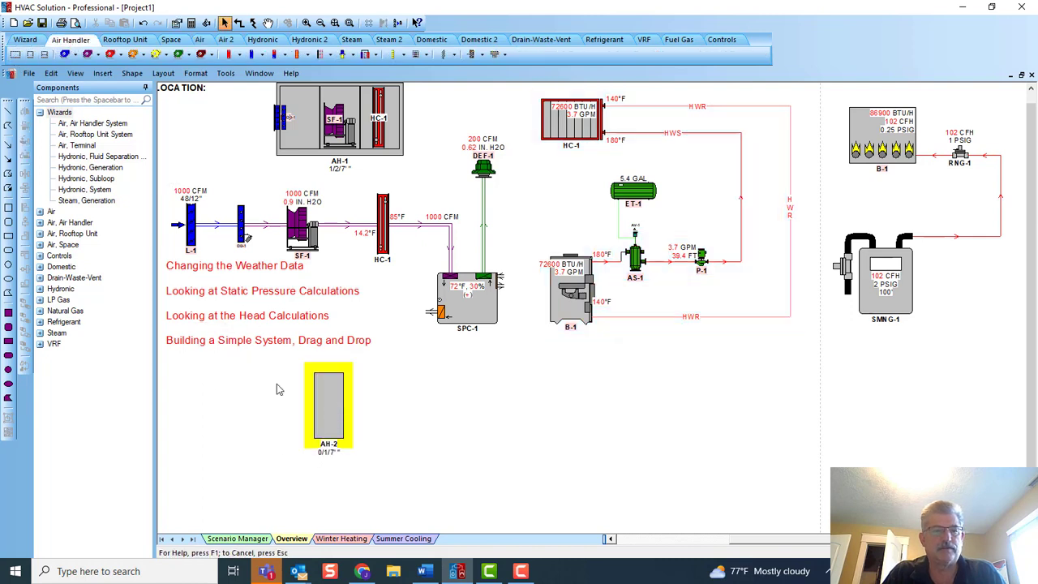
Insert a Twin City supply fan into the new air handler and place its airflow symbol beneath the unit
left_click(97, 56)
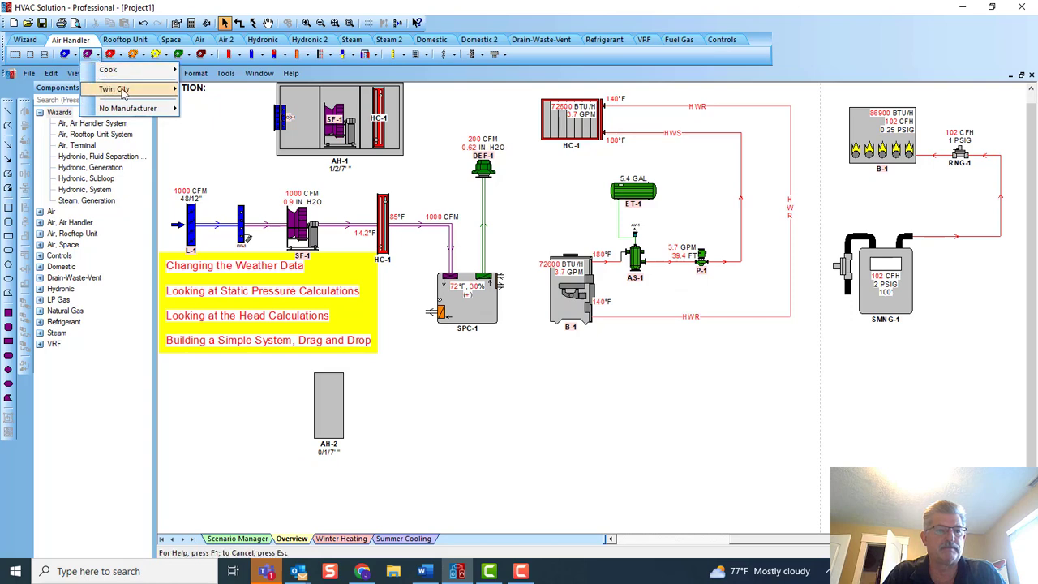
mouse_move(134, 91)
left_click(212, 91)
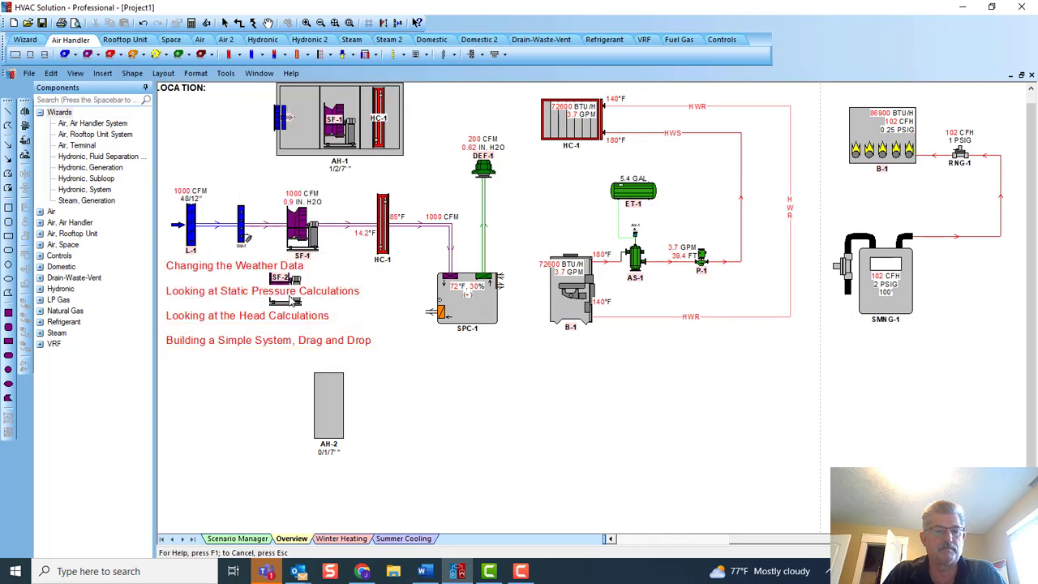
left_click(330, 414)
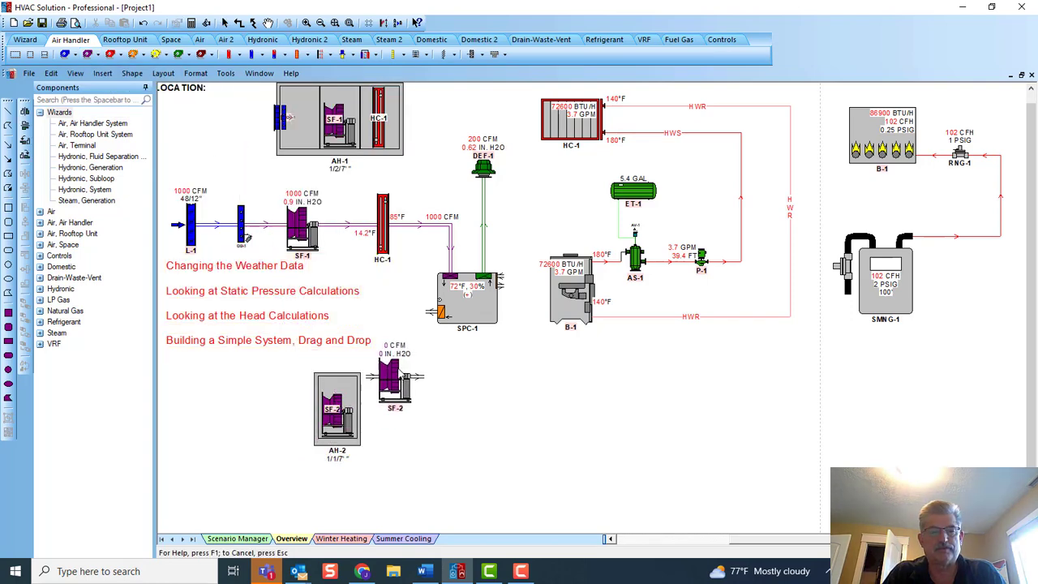
left_click(405, 479)
scroll(405, 478, "down", 1)
left_click_drag(405, 478, 418, 416)
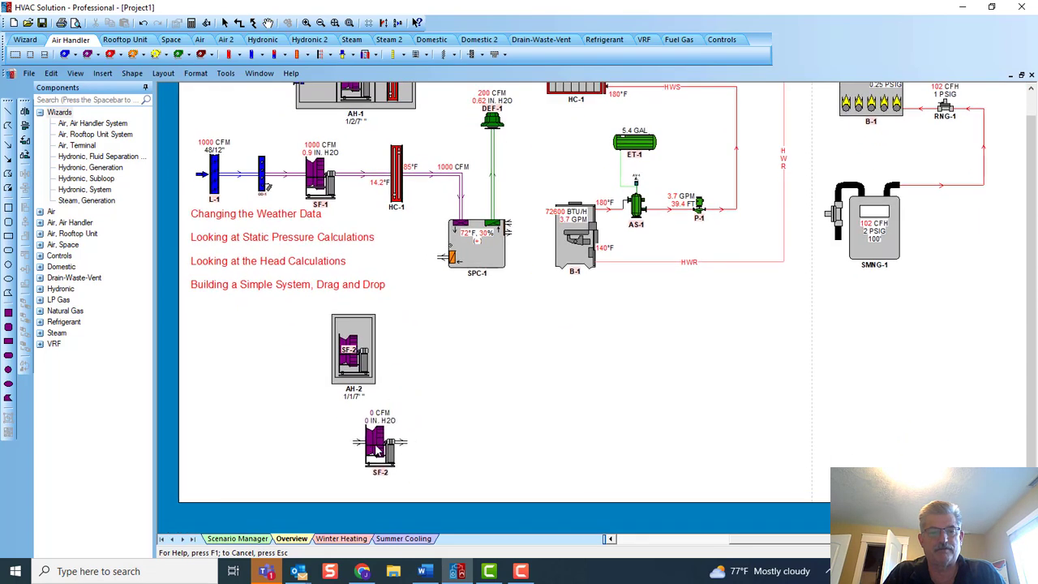
left_click(353, 472)
scroll(415, 413, "down", 1)
scroll(410, 423, "down", 1)
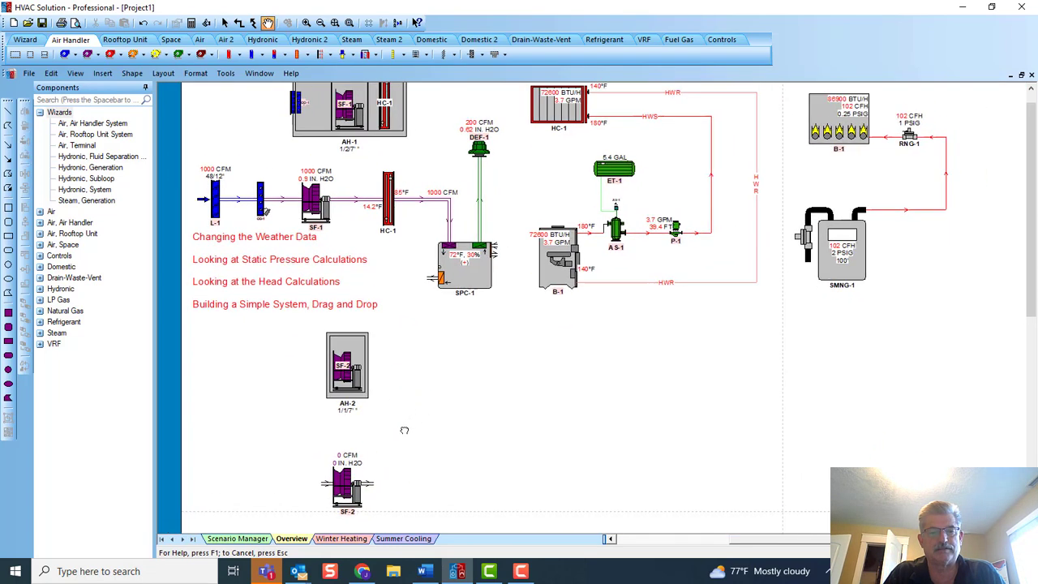
left_click(346, 485)
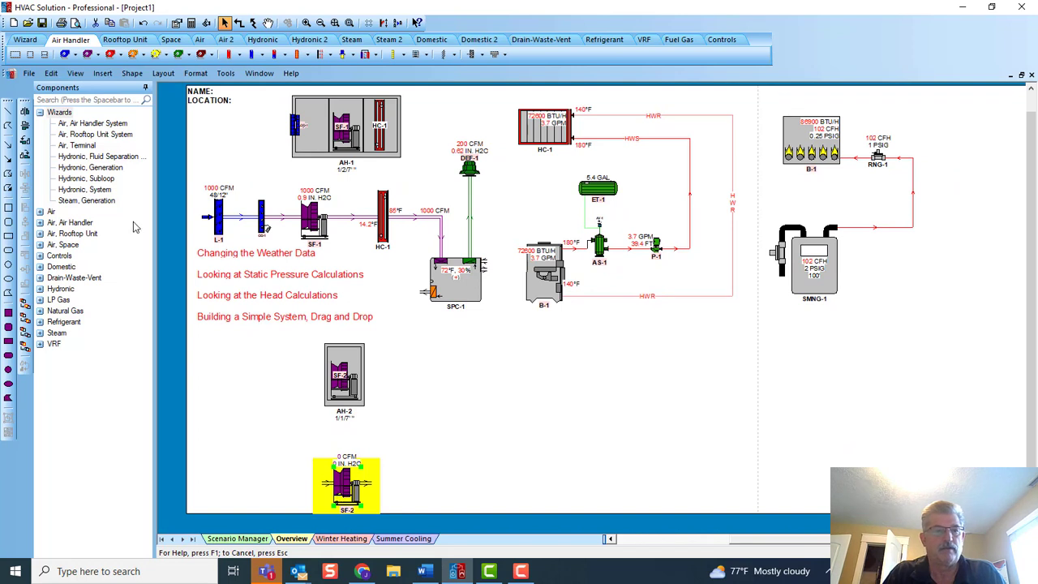
Add a section after AH-2's fan section and insert a hydronic heating coil there, placing its airside symbol beside SF-2 and hydronic symbol below B-1
left_click(31, 56)
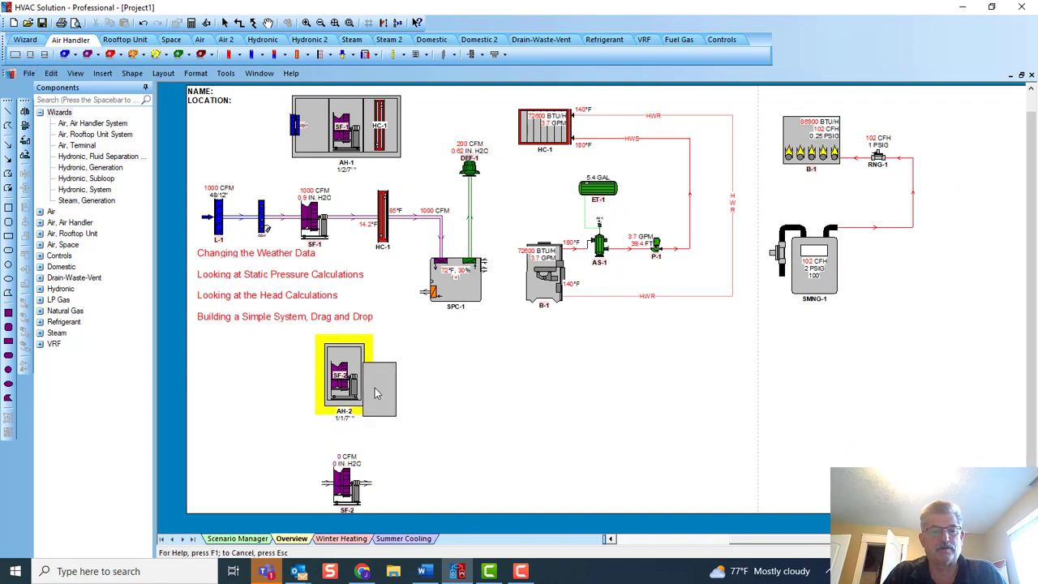
left_click(377, 394)
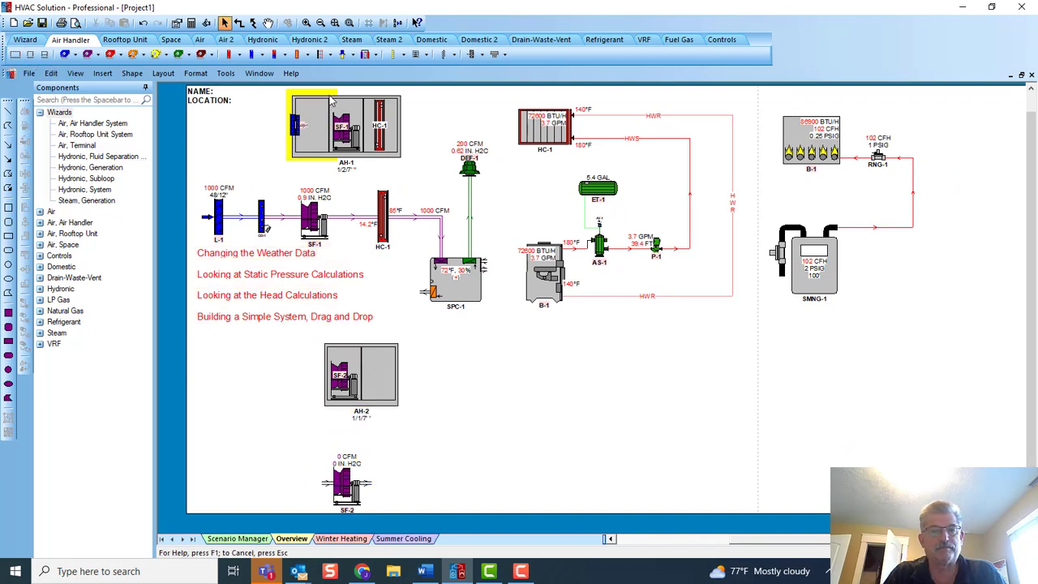
left_click(238, 56)
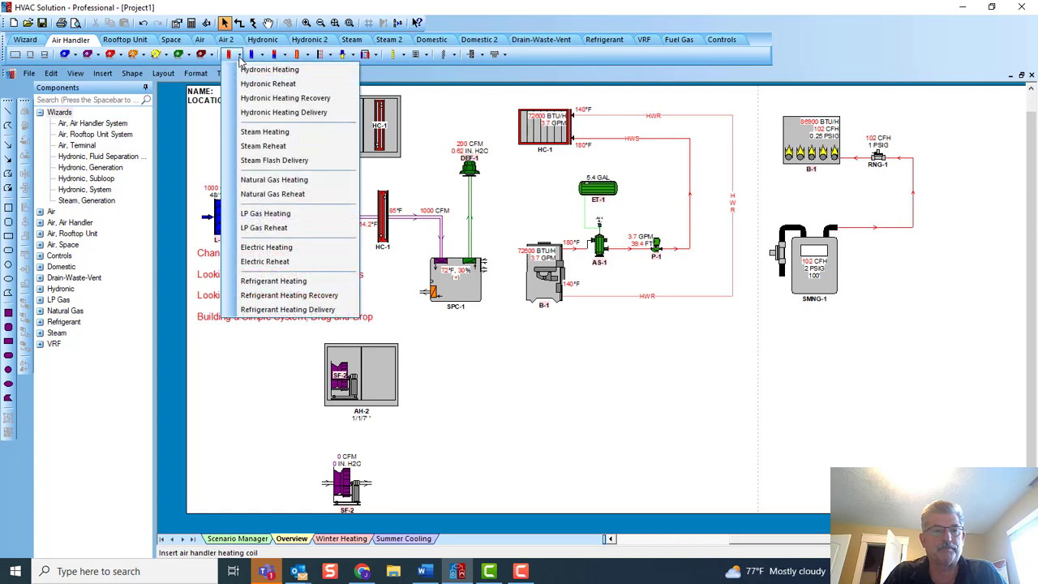
left_click(261, 71)
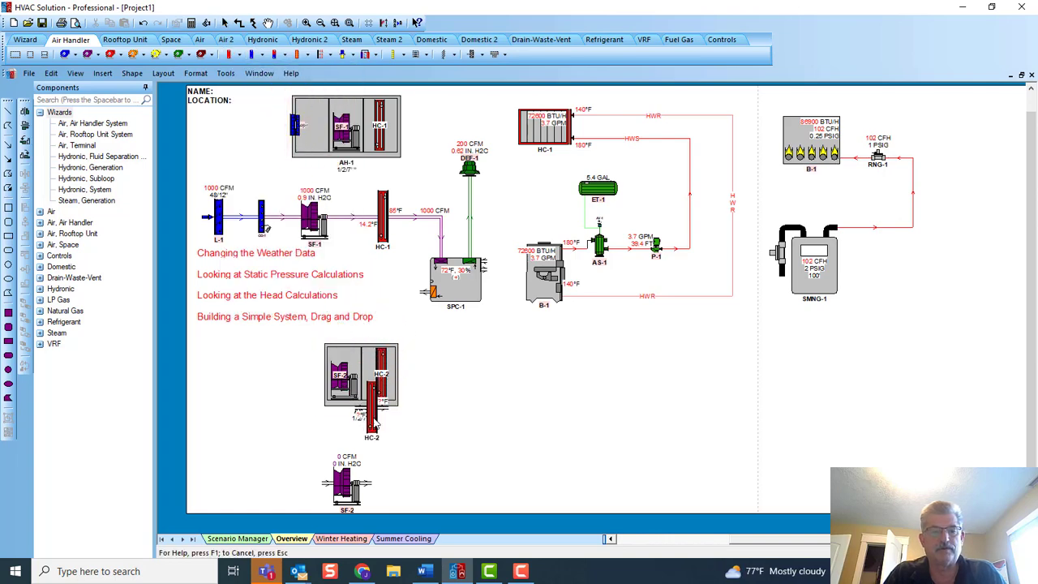
left_click(430, 477)
left_click_drag(430, 477, 551, 380)
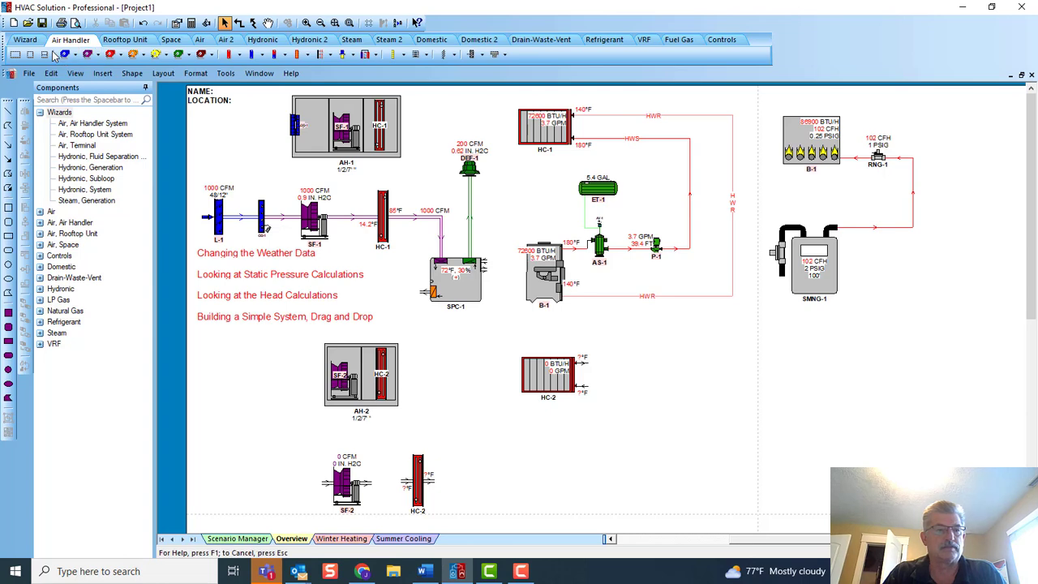
Add an inlet section before AH-2's fan and insert an outside air damper at its entry, placing the damper's airflow symbol upstream of SF-2
left_click(15, 53)
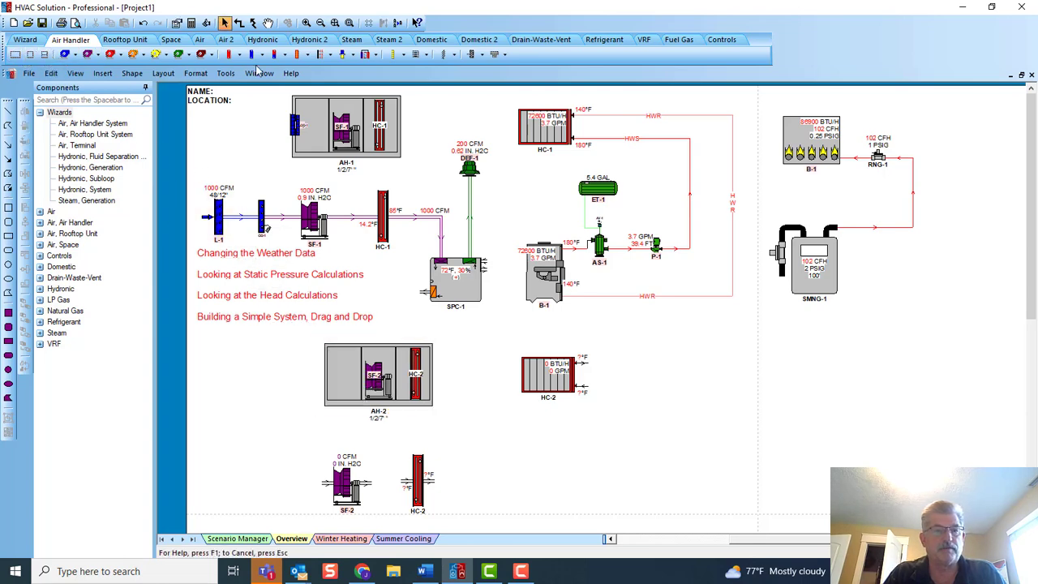
left_click(451, 55)
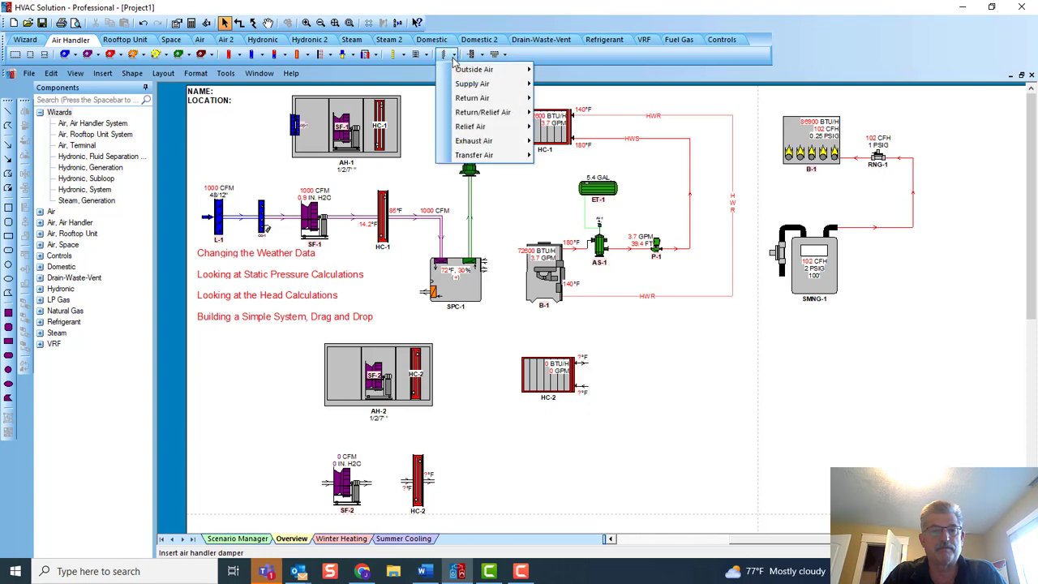
mouse_move(466, 70)
left_click(552, 72)
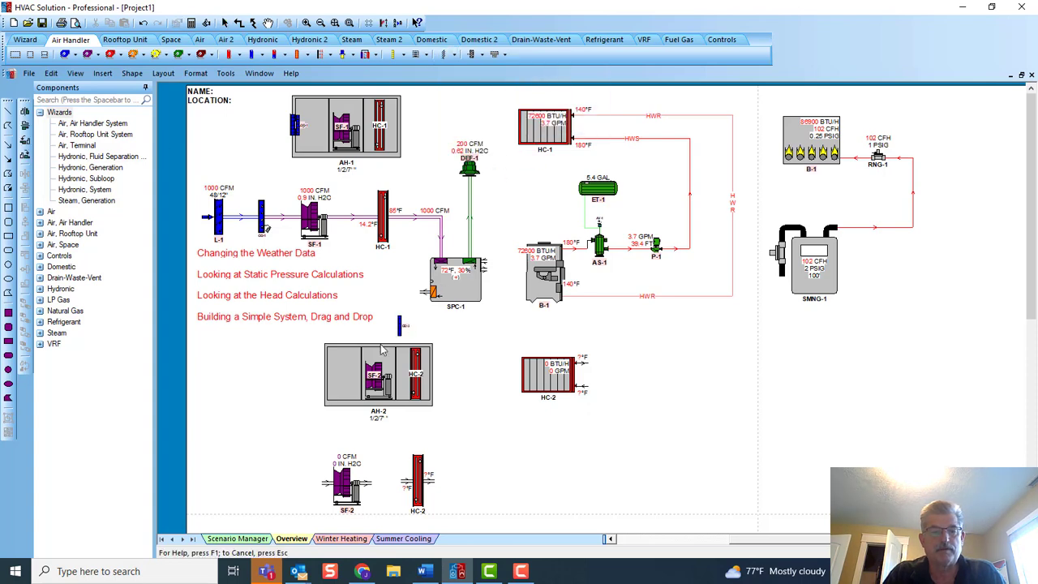
left_click(326, 377)
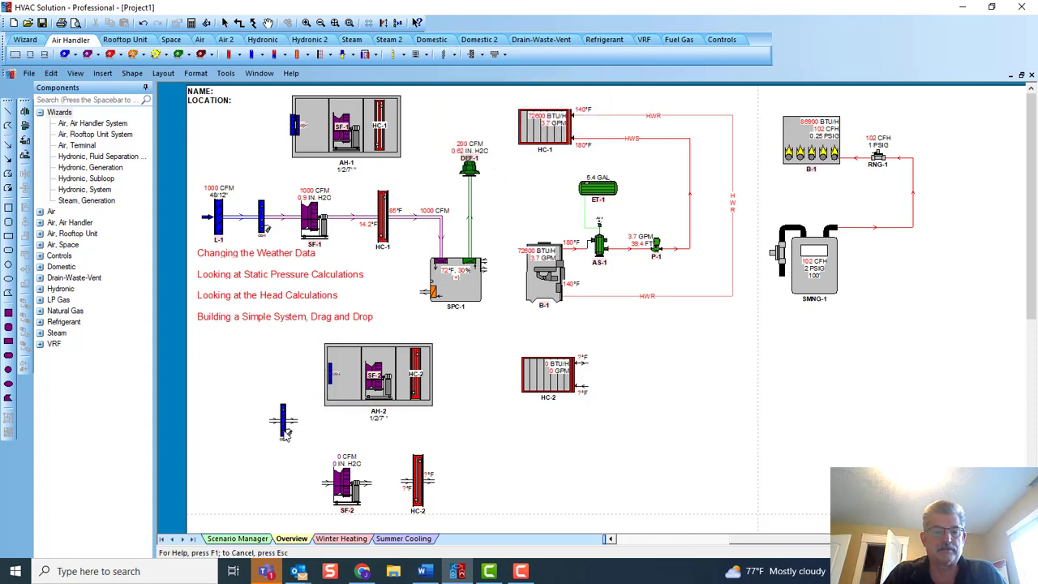
left_click(284, 487)
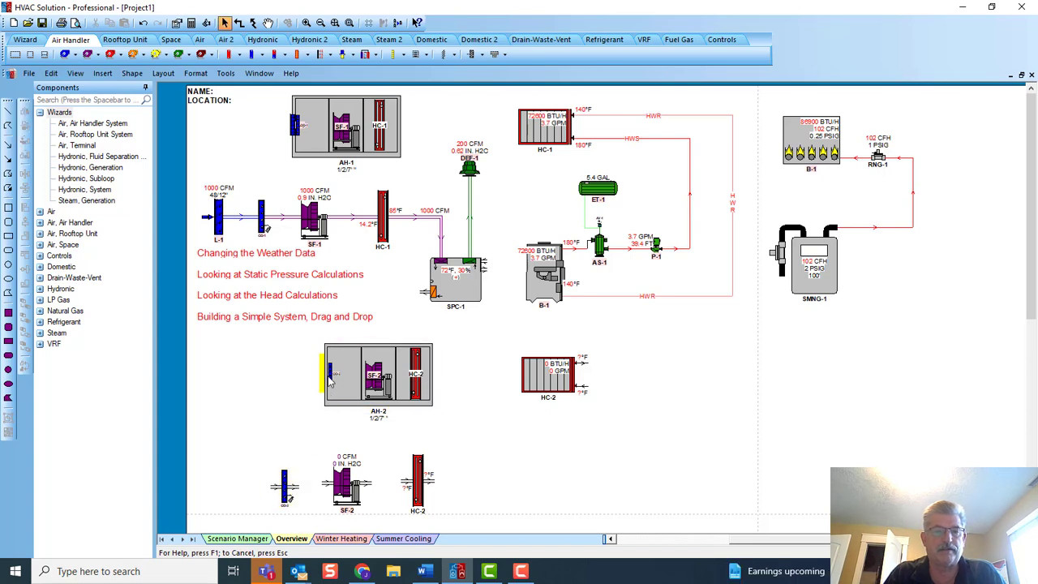
Place an outside air louver upstream of the new damper, in line with the SF-2 airflow symbols
left_click(200, 40)
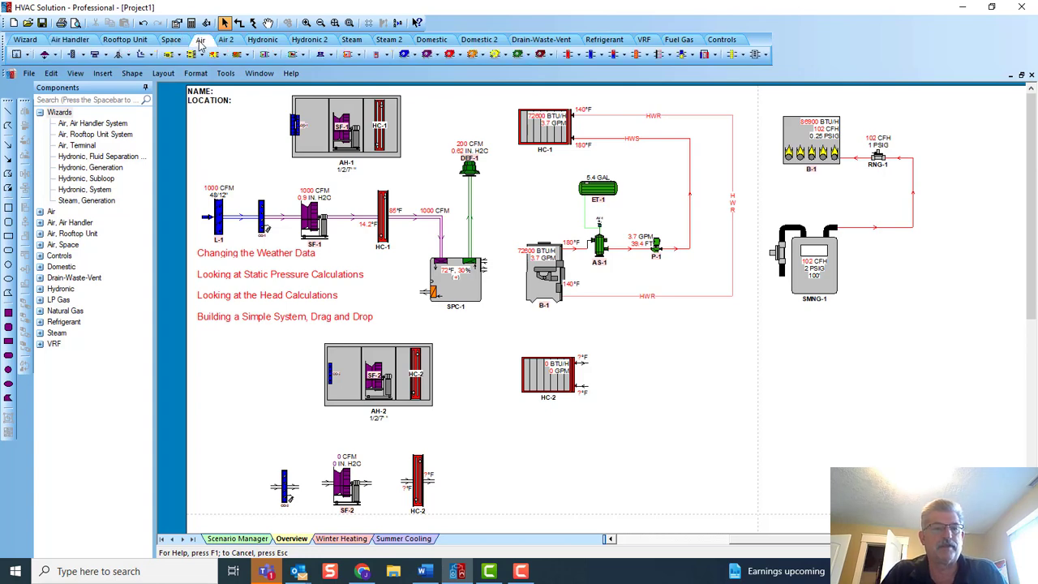
left_click(83, 55)
left_click(98, 72)
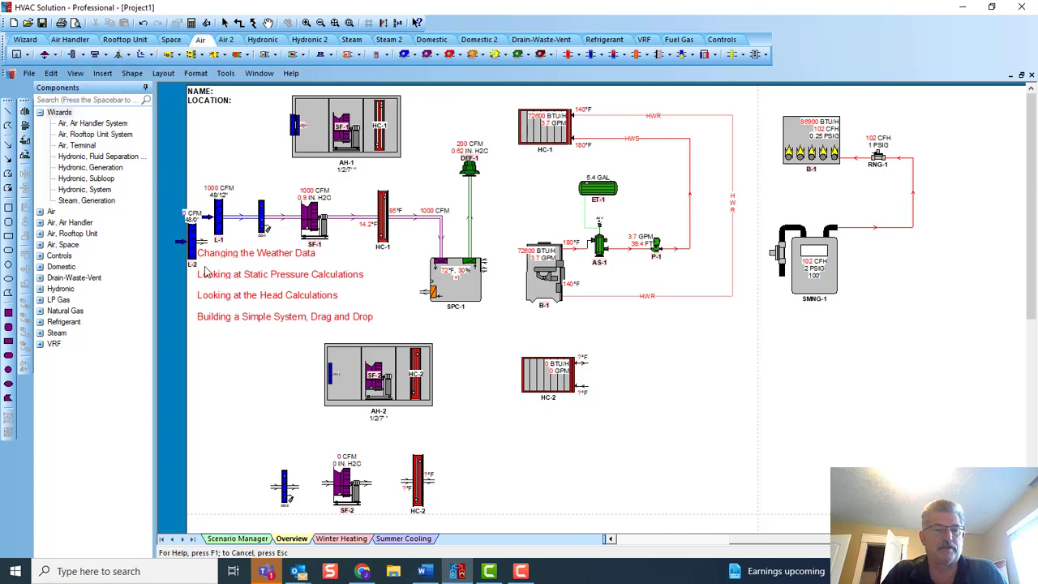
left_click(234, 469)
Place a space of type Other below and to the right of the HC-2 airside coil symbol
scroll(234, 468, "down", 1)
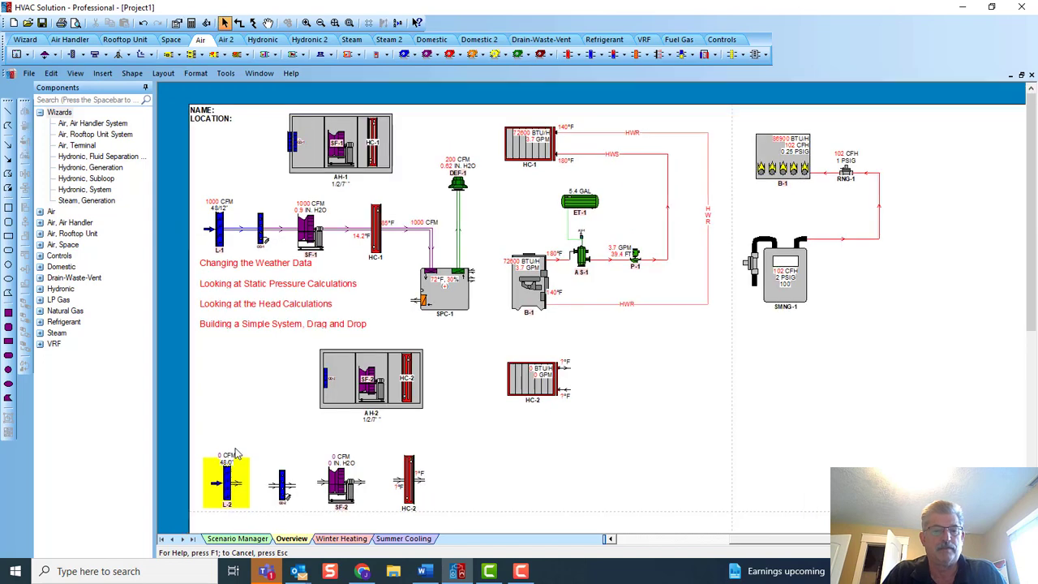
left_click_drag(233, 451, 238, 405)
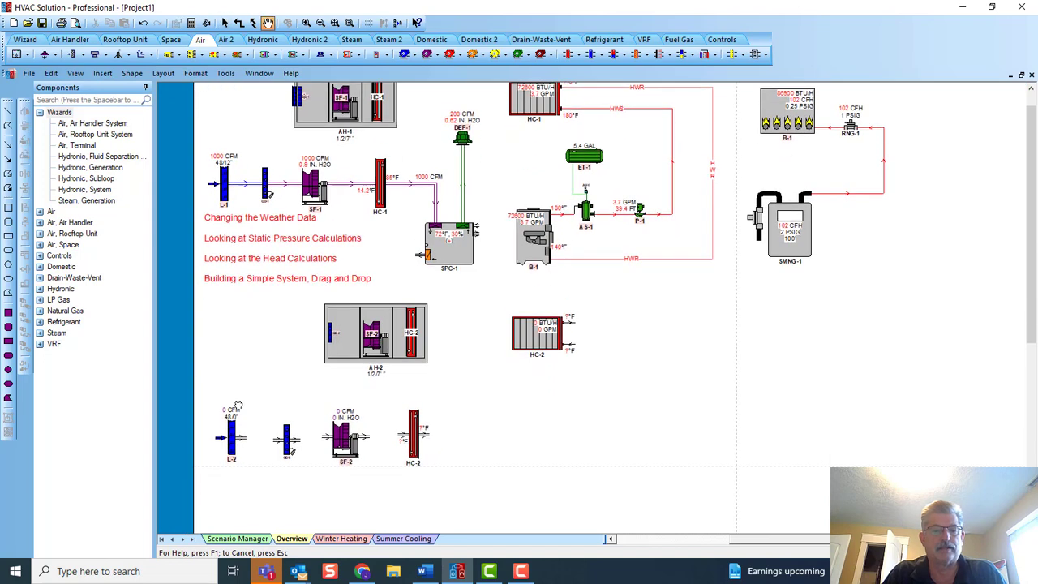
left_click(170, 41)
left_click(17, 54)
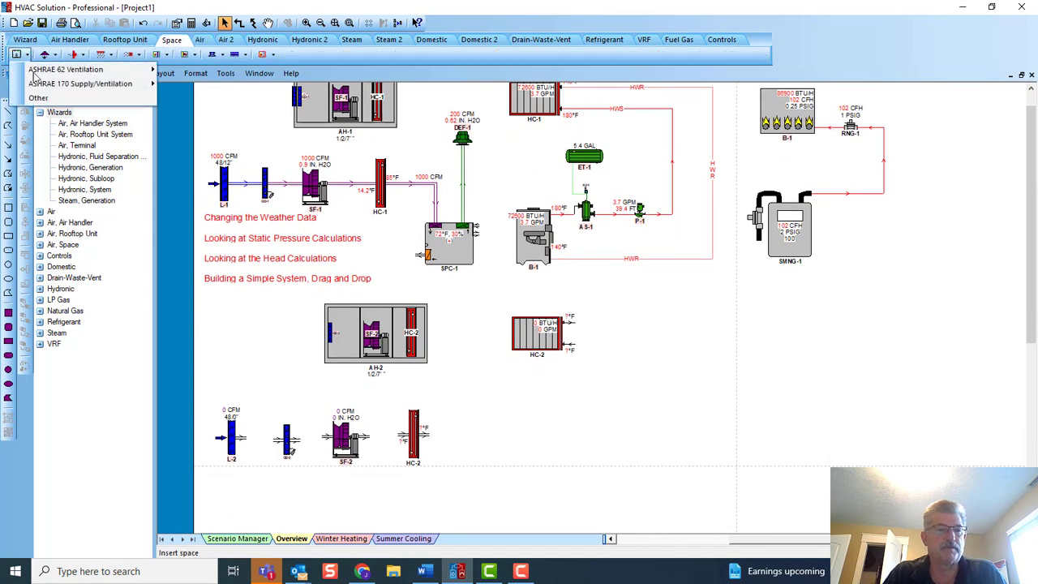
left_click(38, 97)
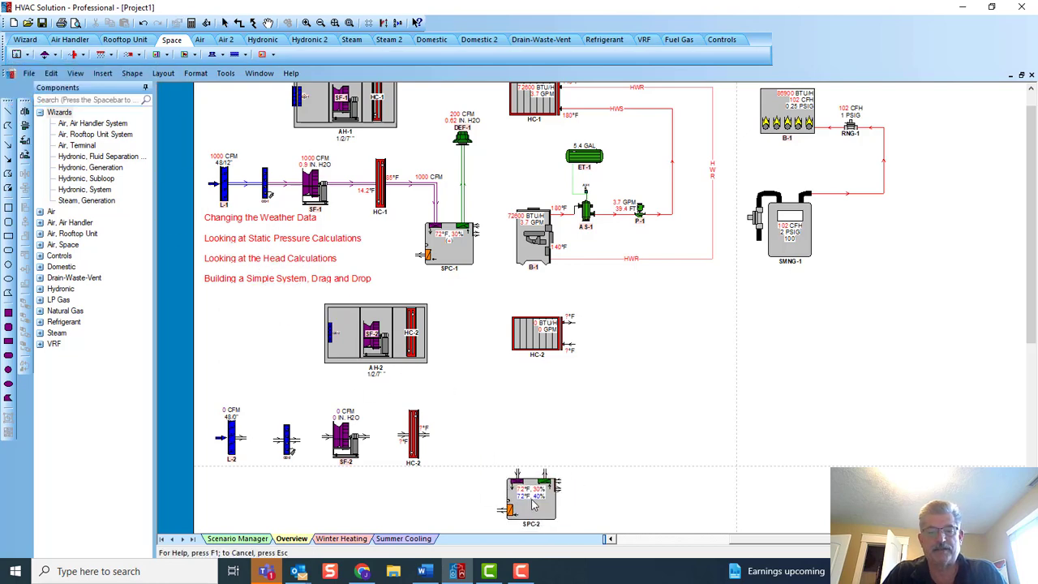
left_click(540, 507)
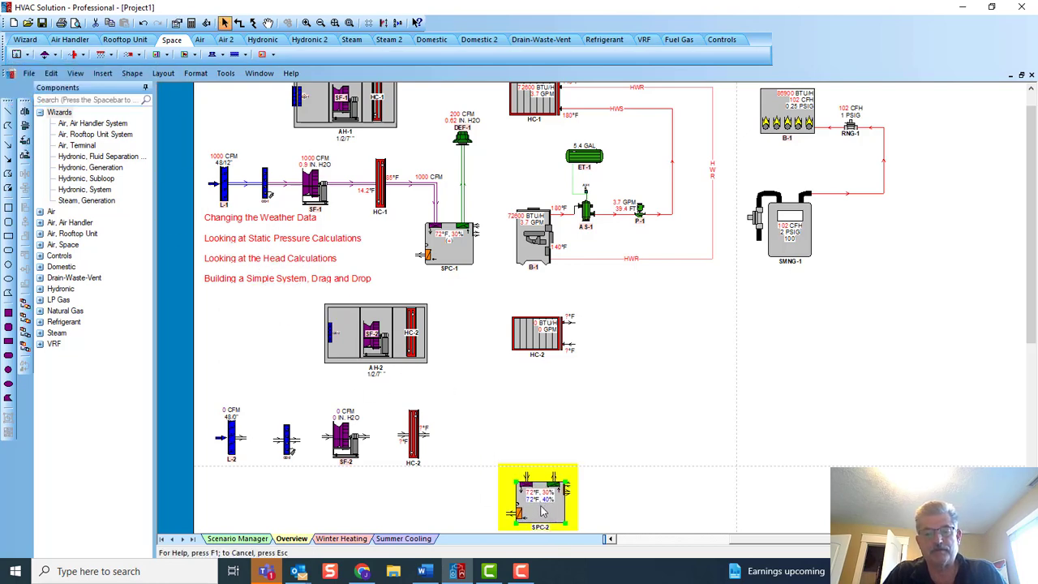
Shift space SPC-2 slightly up and toward the coil, and set its heat loss to 8000 Btu/h and user-defined supply airflow to 2000 cfm
left_click_drag(543, 509, 524, 497)
double_click(519, 503)
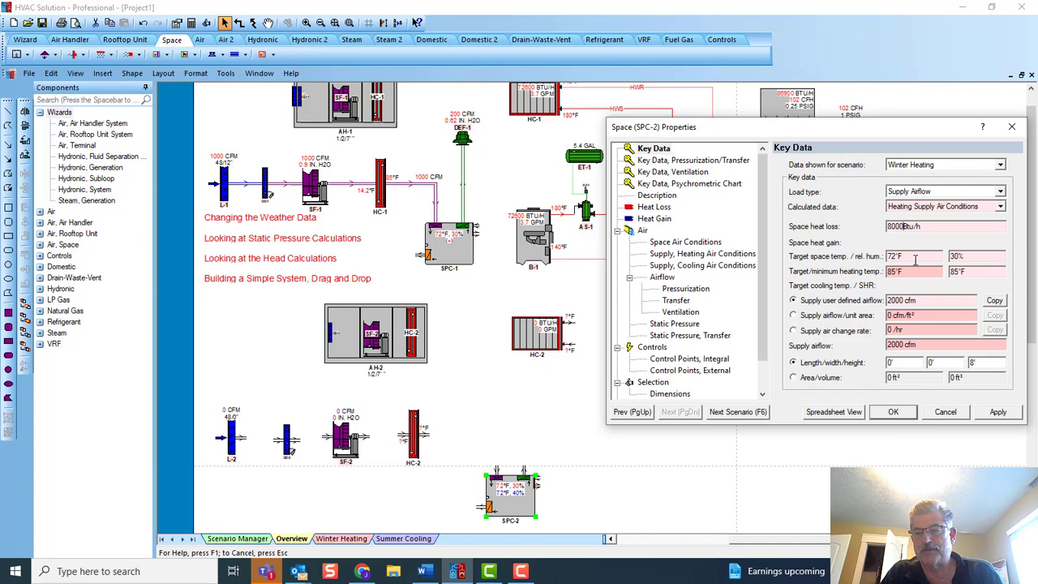
left_click(894, 412)
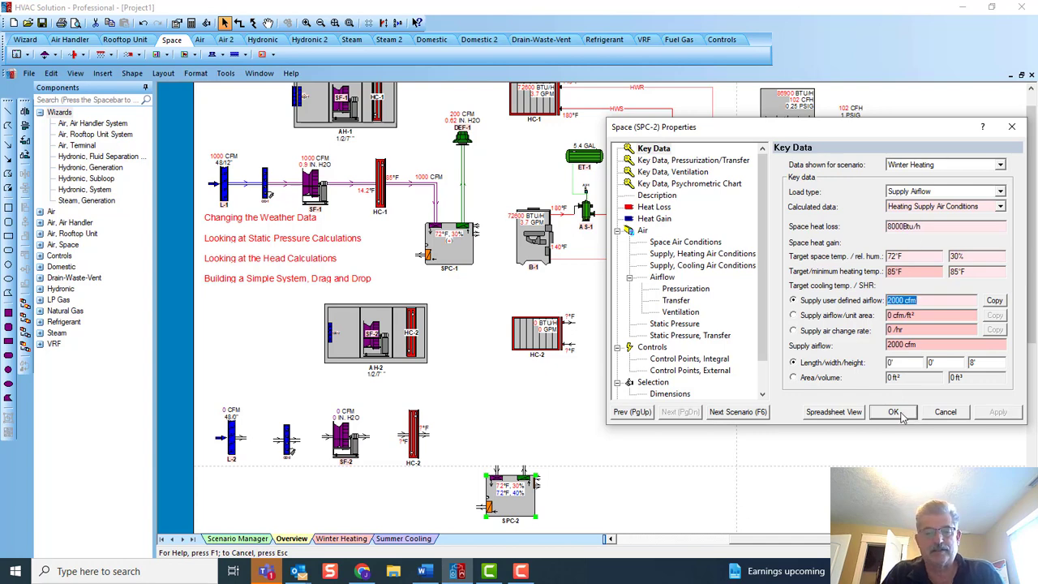
Connect ducts from louver L-2 through the damper, SF-2 and HC-2 to SPC-2's supply, and align the coil to straighten the duct
left_click_drag(498, 448, 366, 436)
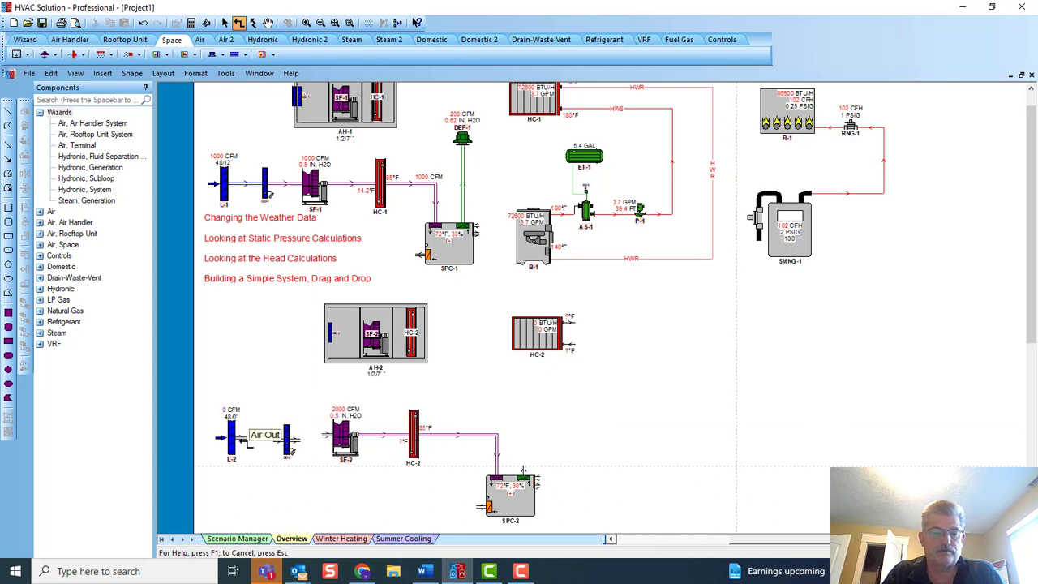
left_click_drag(250, 441, 333, 434)
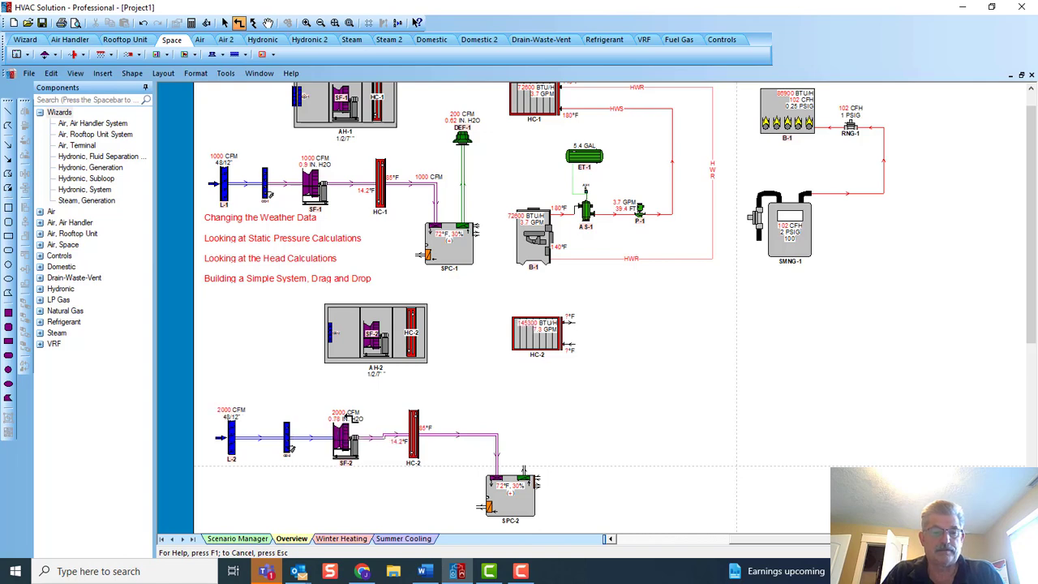
left_click_drag(506, 399, 504, 356)
scroll(504, 356, "down", 1)
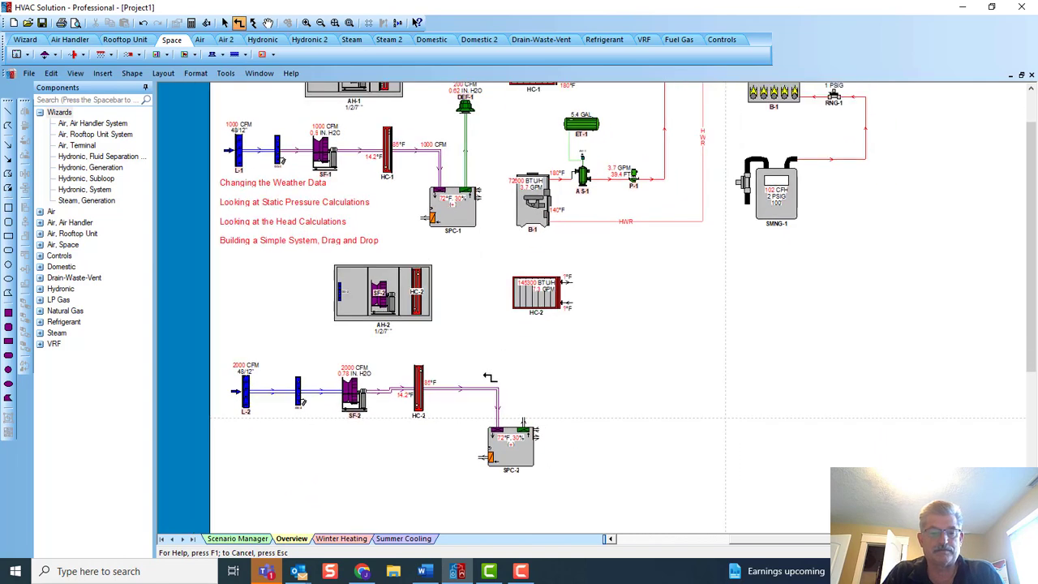
key("Escape")
left_click(421, 408)
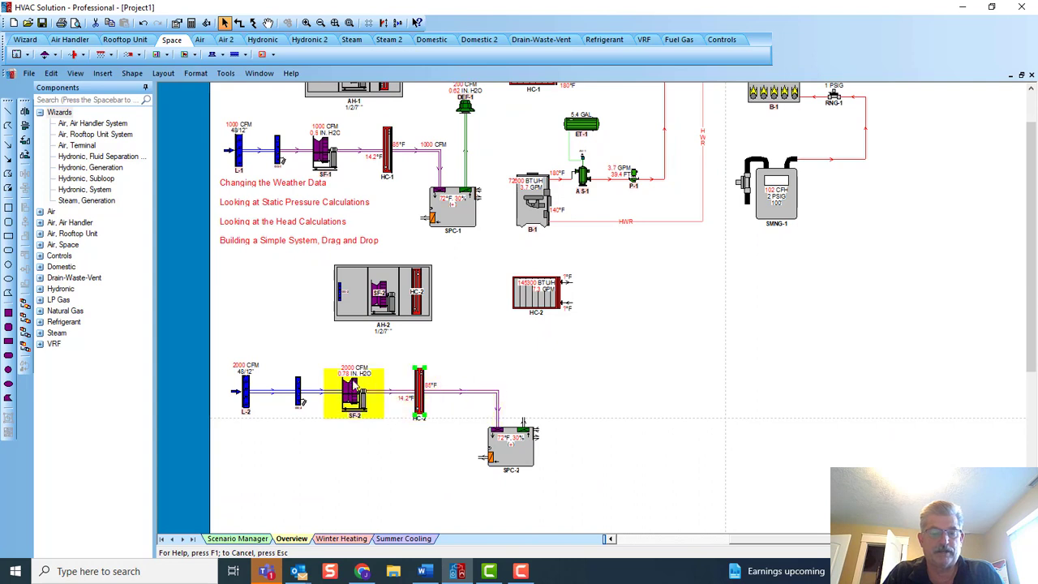
Nudge HC-2's hydronic symbol away from AH-2 and insert a natural gas boiler, with its hydronic symbol beside SPC-2 and gas symbol below SMNG-1
left_click_drag(549, 318, 577, 321)
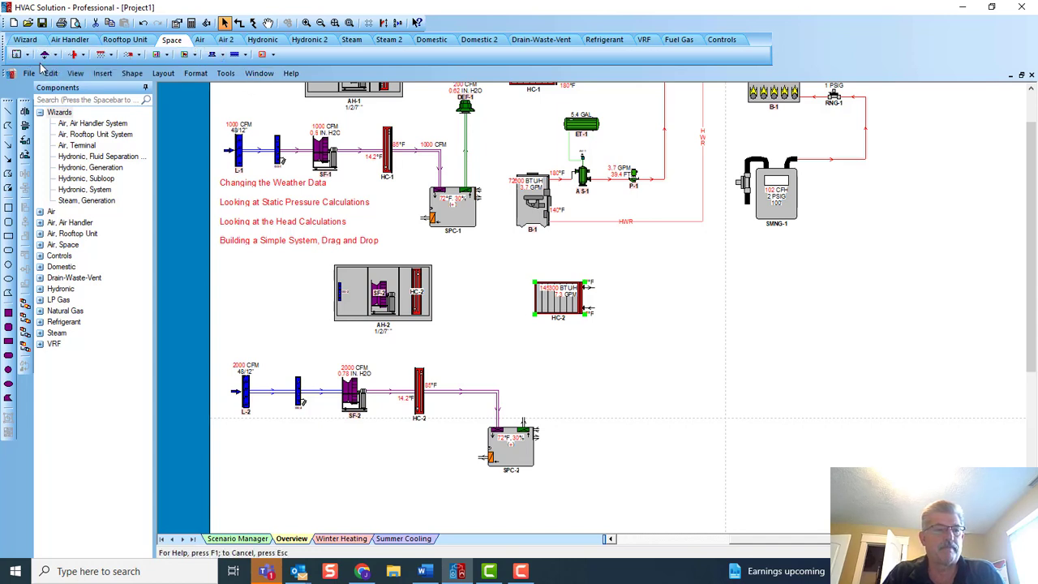
left_click(271, 40)
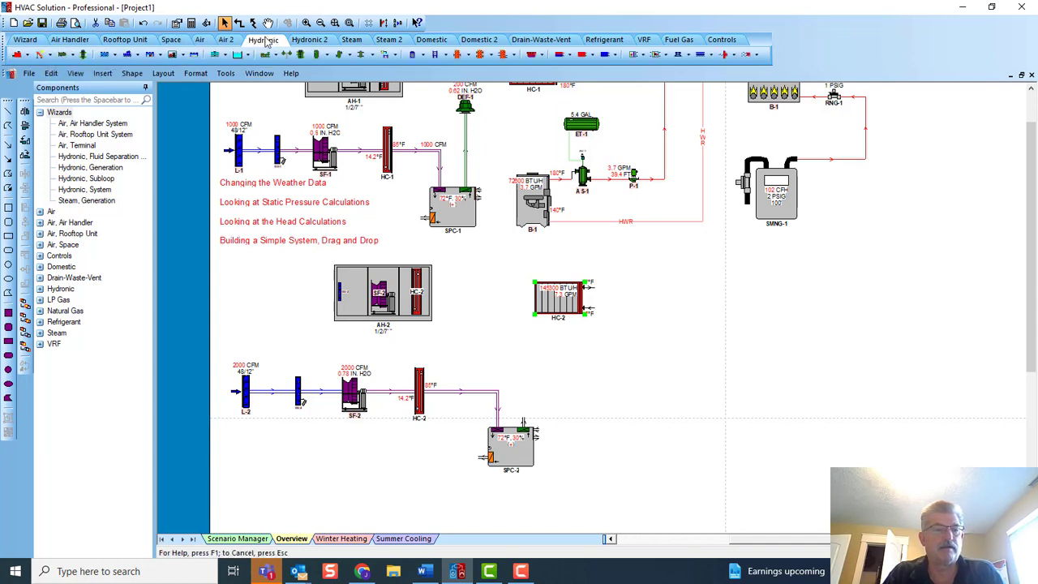
left_click(21, 56)
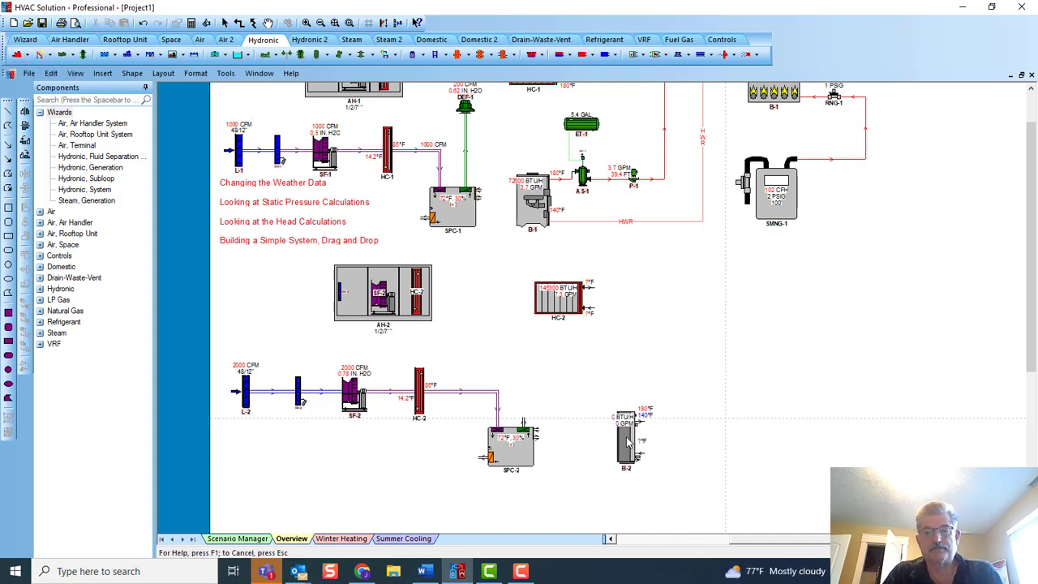
left_click(600, 438)
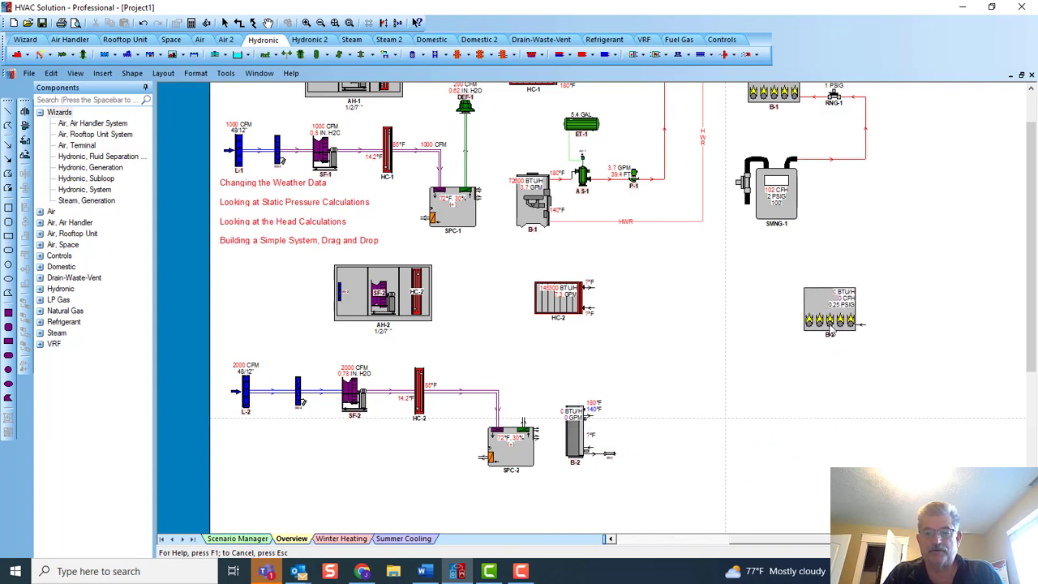
left_click(828, 314)
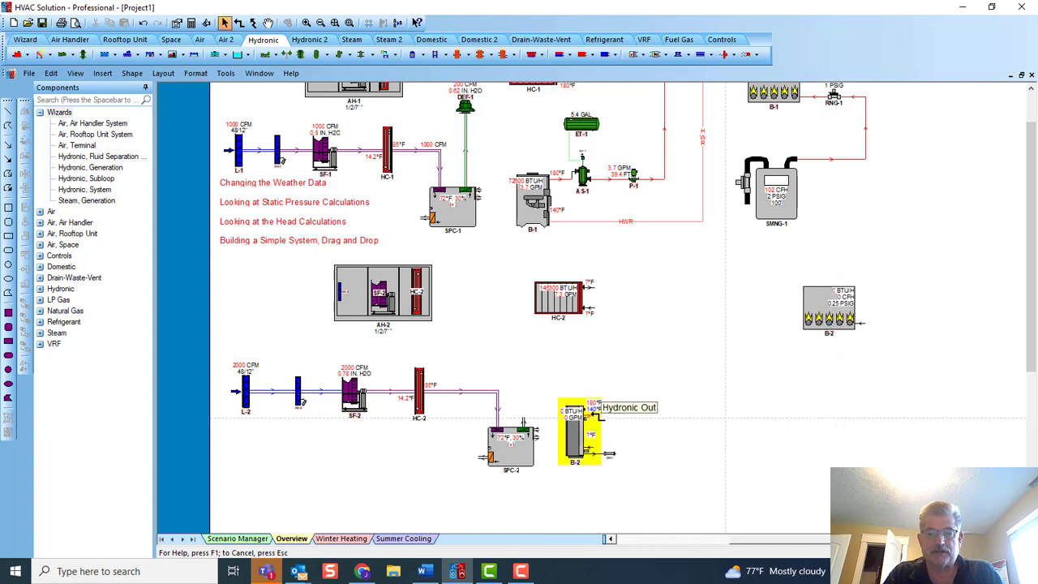
Pipe boiler B-2's hydronic supply and return to coil HC-2, and insert a copy of pump P-1 into the supply line near the boiler
mouse_move(604, 415)
left_mouse_down()
mouse_move(646, 345)
mouse_move(590, 308)
mouse_move(659, 294)
mouse_move(710, 385)
mouse_move(727, 444)
mouse_move(629, 451)
left_mouse_up()
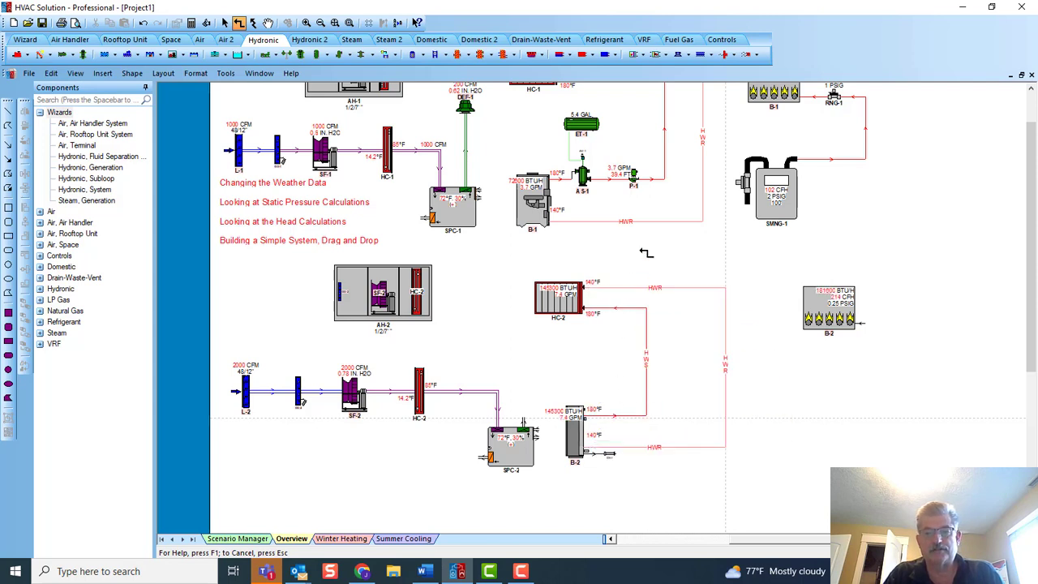
left_click(631, 176)
right_click(632, 157)
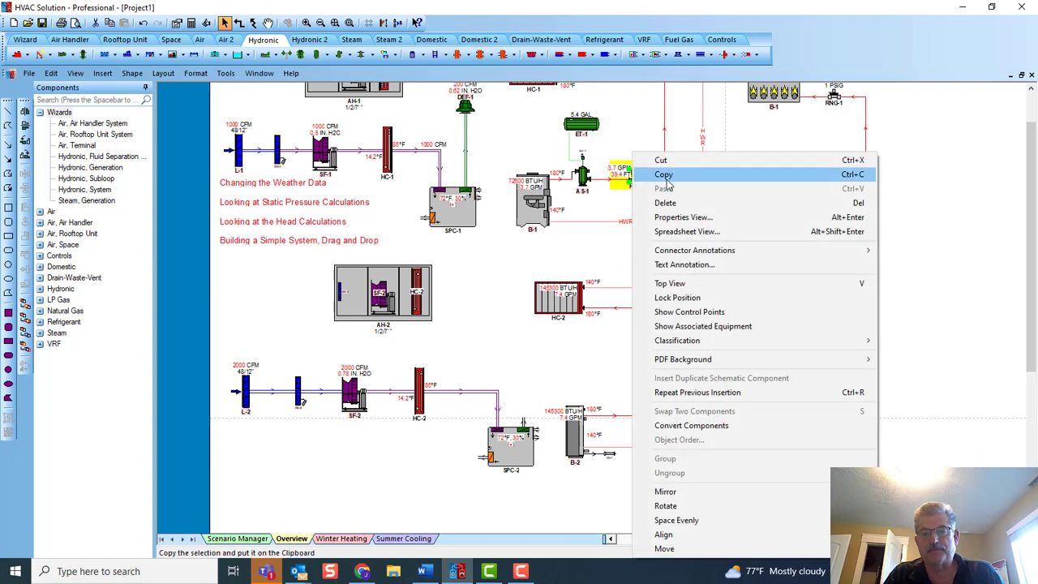
left_click(666, 180)
right_click(660, 253)
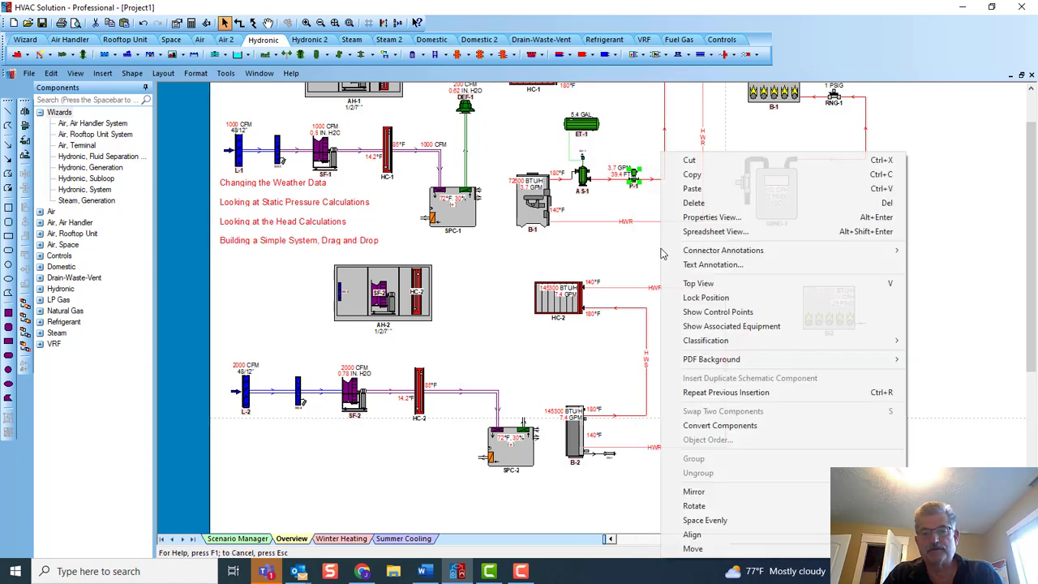
left_click(692, 188)
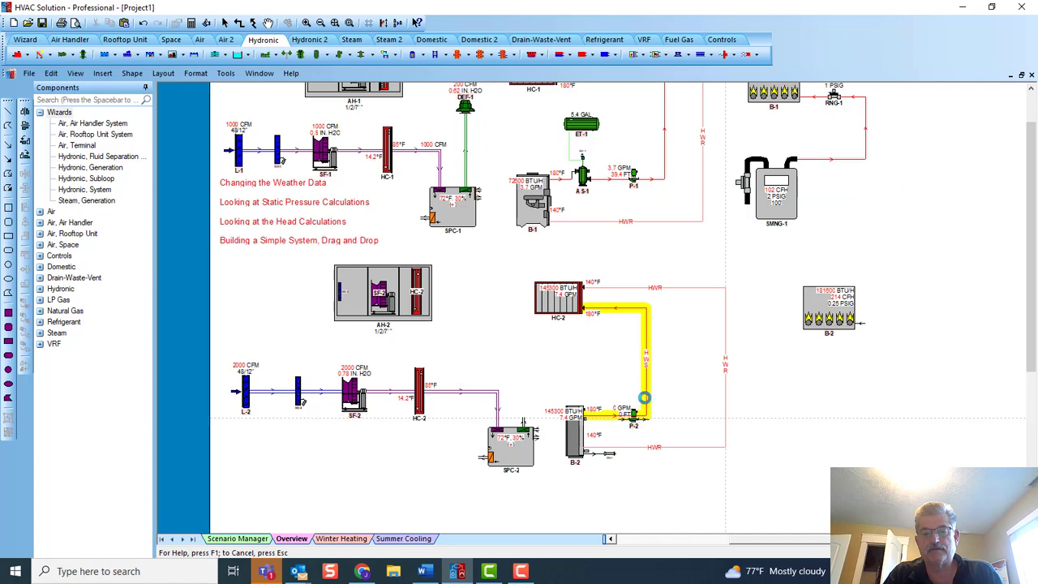
left_click(644, 397)
Move the vertical HWS pipe run outward toward the return line and shift pump P-2 farther from boiler B-2
left_click(648, 376)
left_click_drag(647, 359, 696, 359)
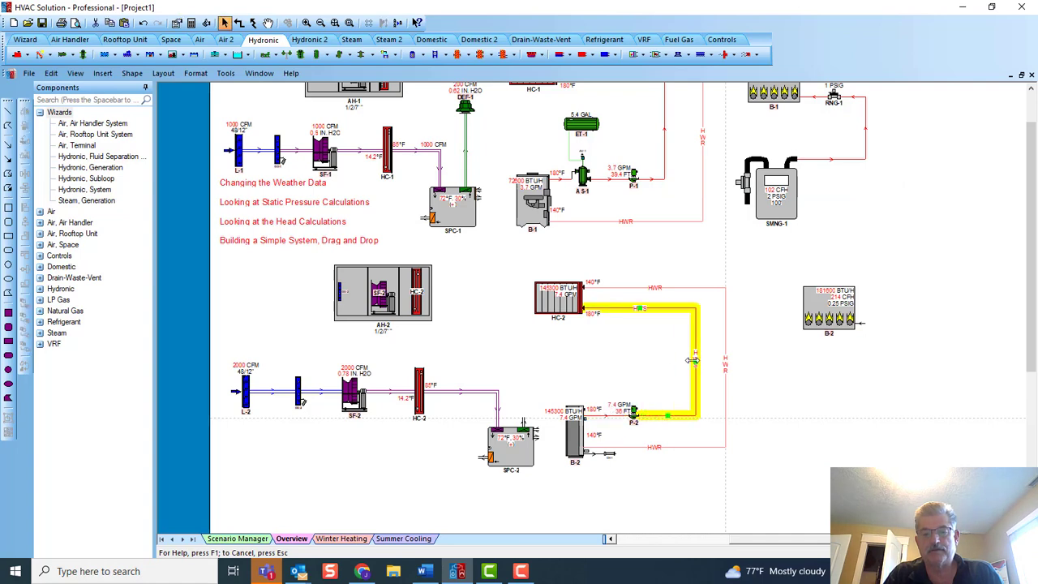
left_click_drag(634, 414, 663, 414)
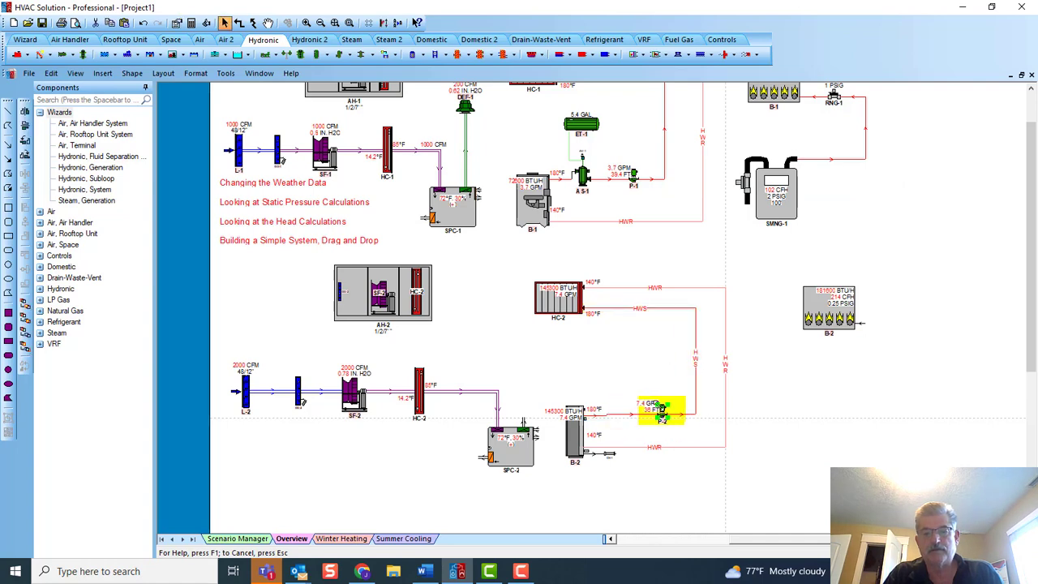
Copy air separator AS-1 and insert the copy into the supply line between boiler B-2 and pump P-2
right_click(582, 174)
left_click(620, 174)
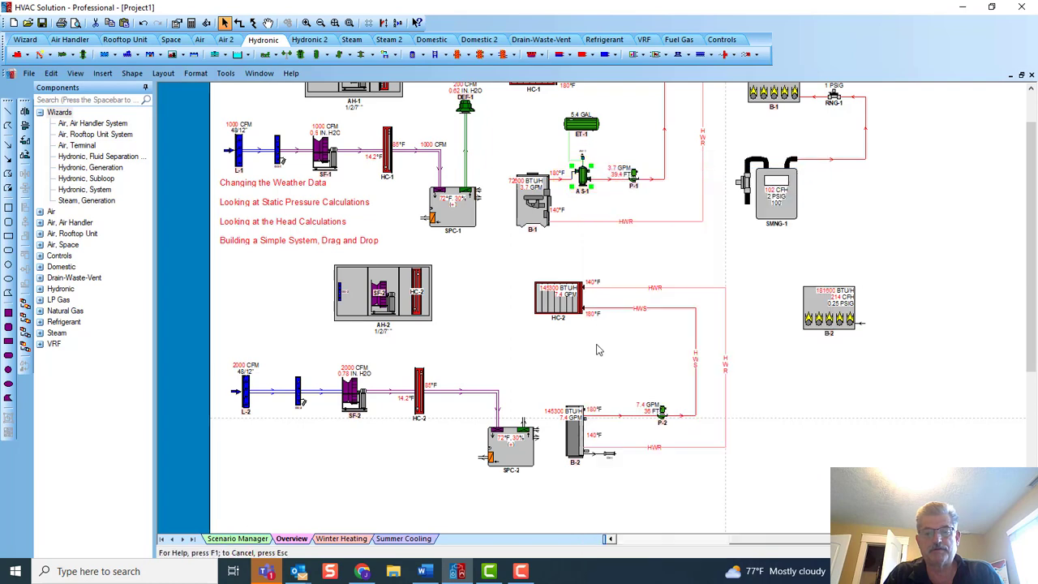
right_click(600, 344)
left_click(629, 189)
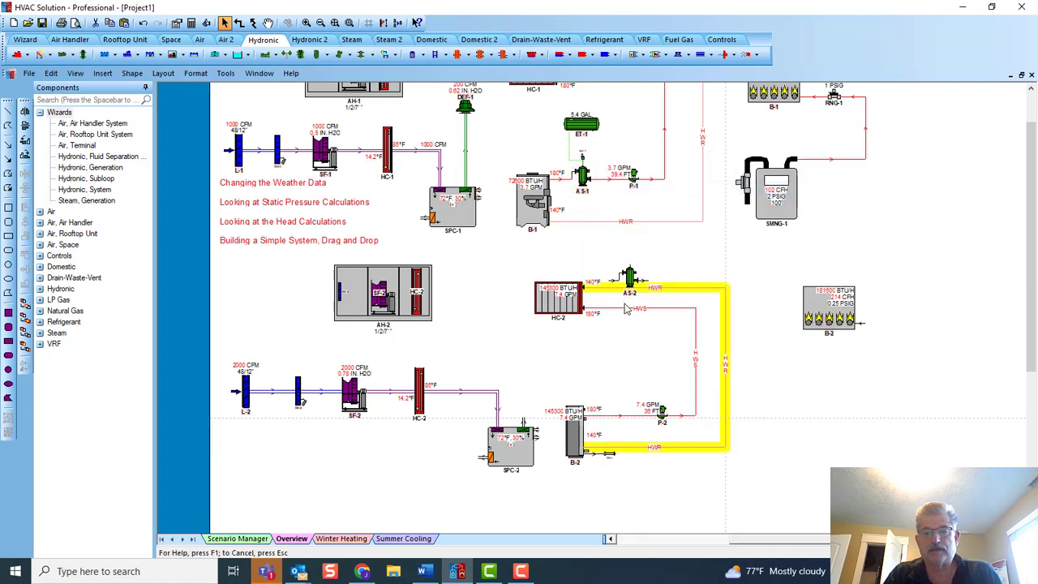
left_click_drag(638, 378, 606, 435)
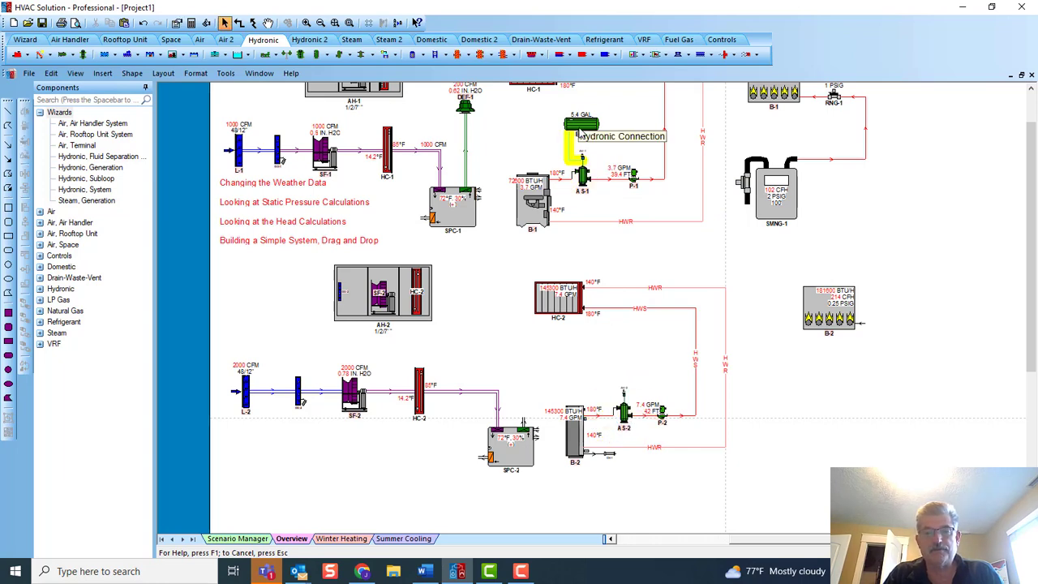
Cut expansion tank ET-1 from the first system, paste it above air separator AS-2, and connect the tank to the separator
left_click(580, 124)
right_click(581, 124)
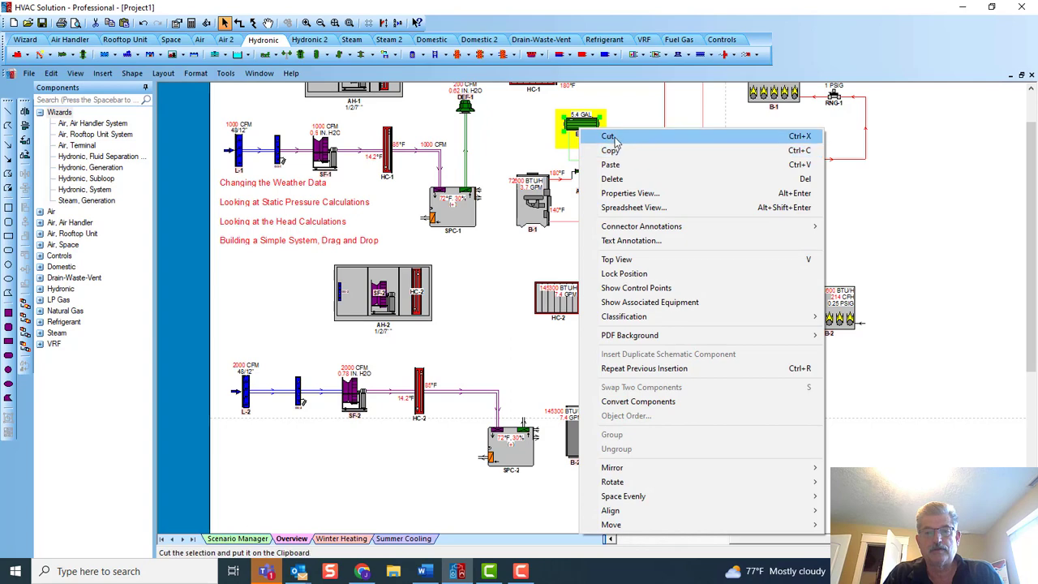
left_click(614, 138)
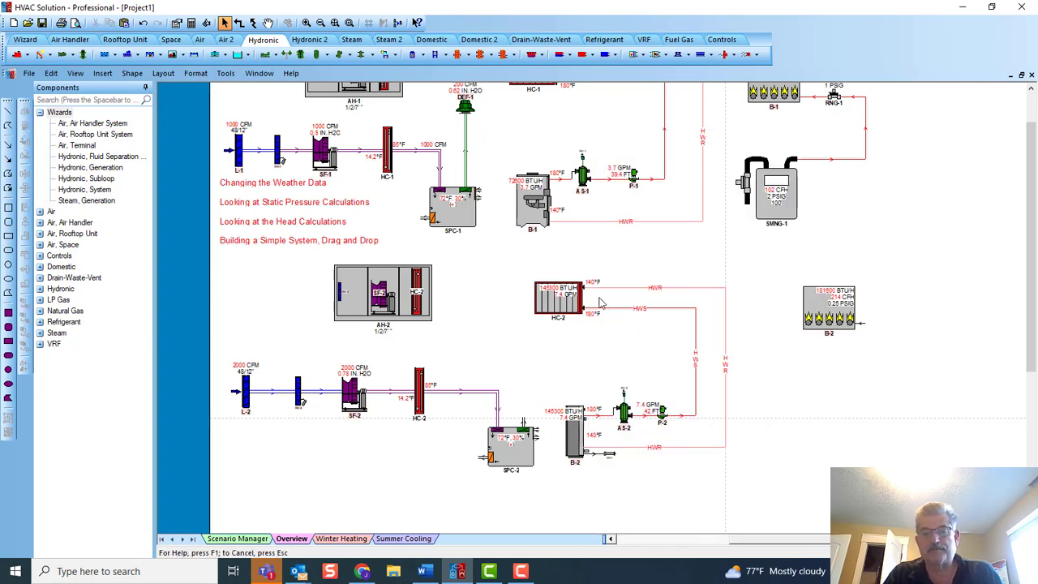
right_click(597, 347)
left_click(640, 187)
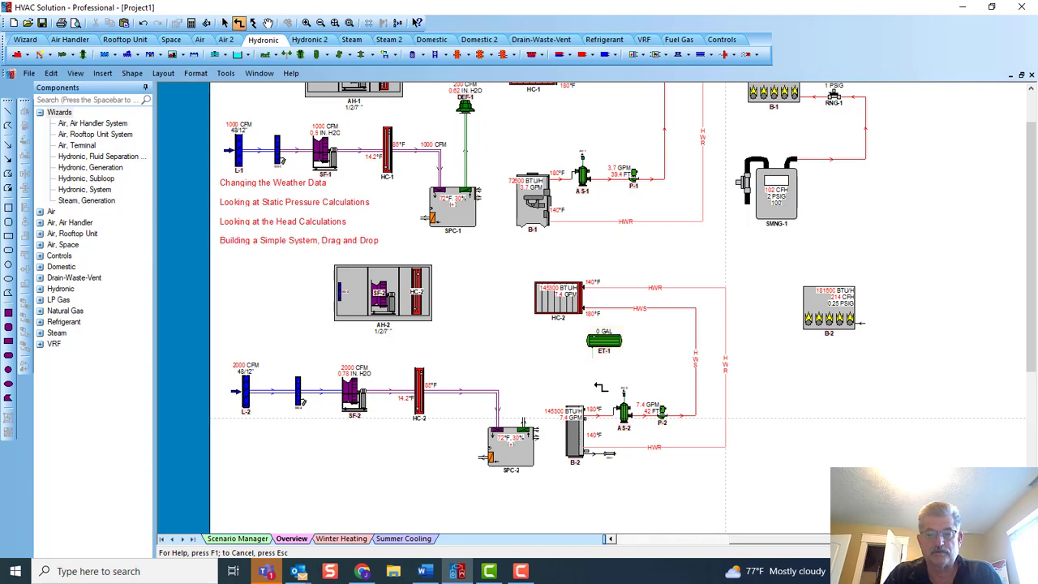
left_click(623, 395)
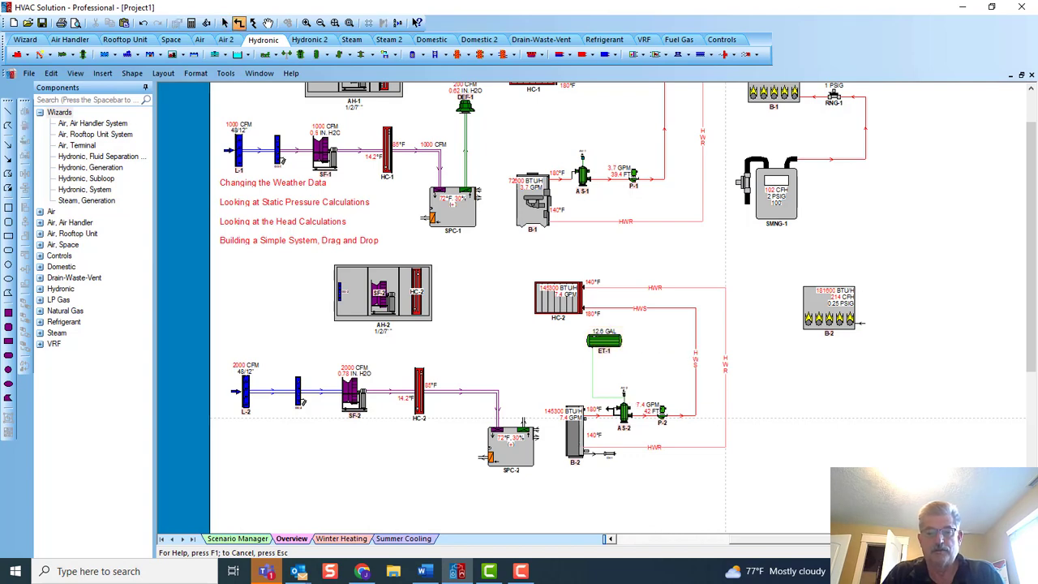
Paste a copy of gas meter SMNG-1 below B-2's gas symbol and pipe its natural gas outlet to the boiler's gas inlet
scroll(595, 484, "down", 4)
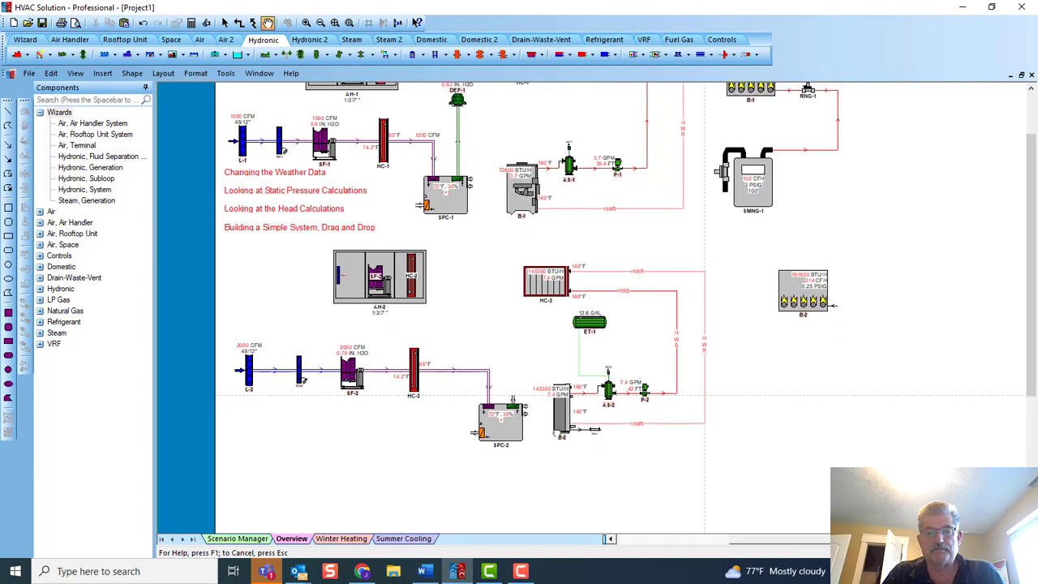
scroll(501, 458, "down", 1)
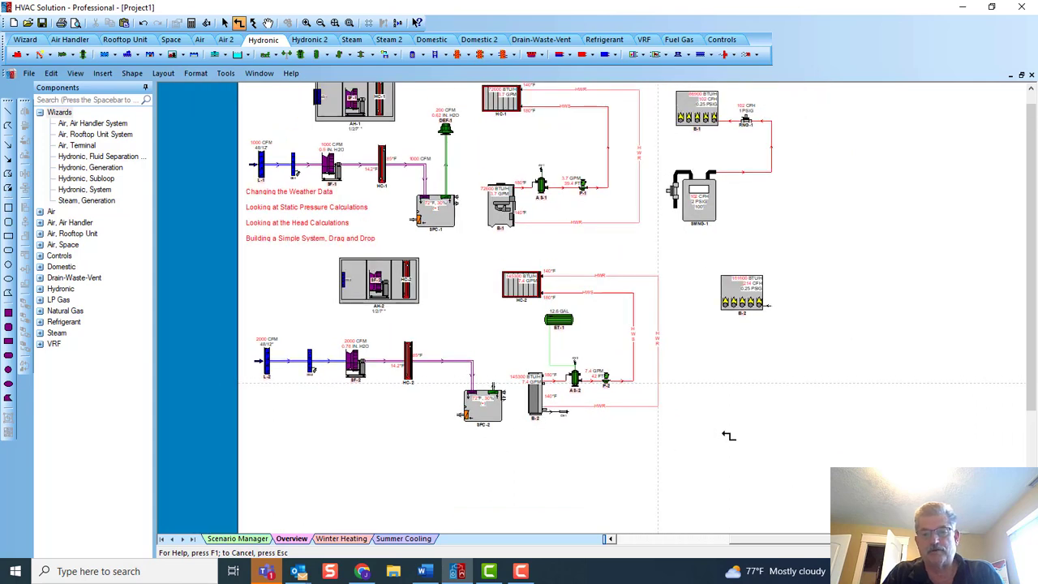
right_click(689, 208)
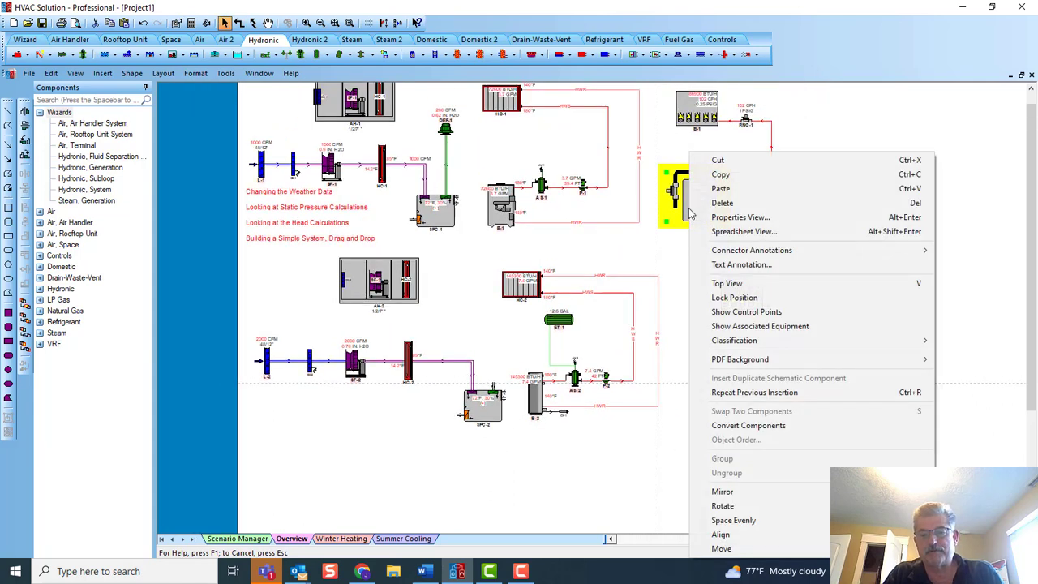
left_click(713, 175)
right_click(794, 201)
left_click(798, 188)
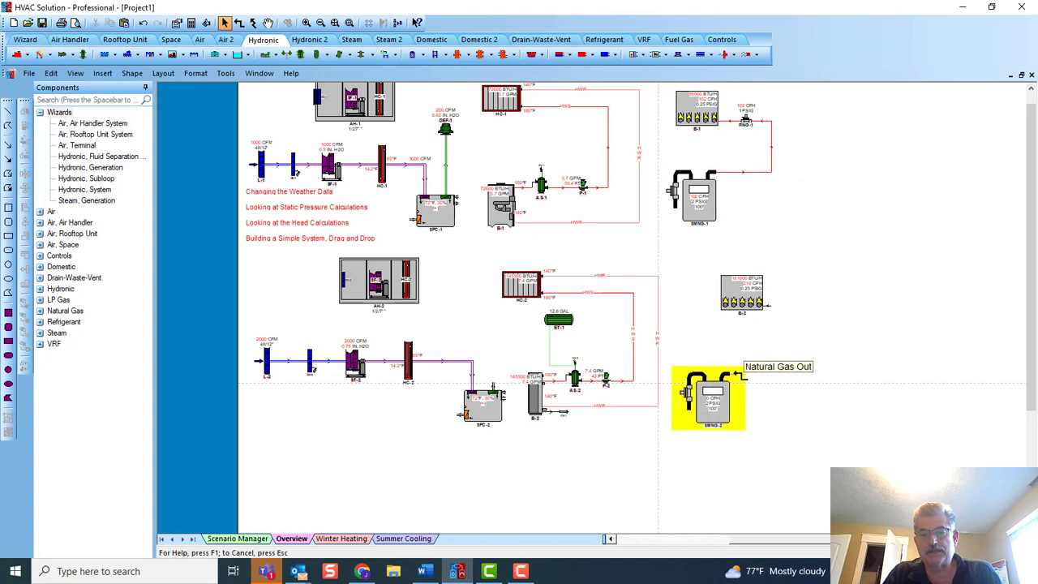
left_click_drag(734, 375, 775, 307)
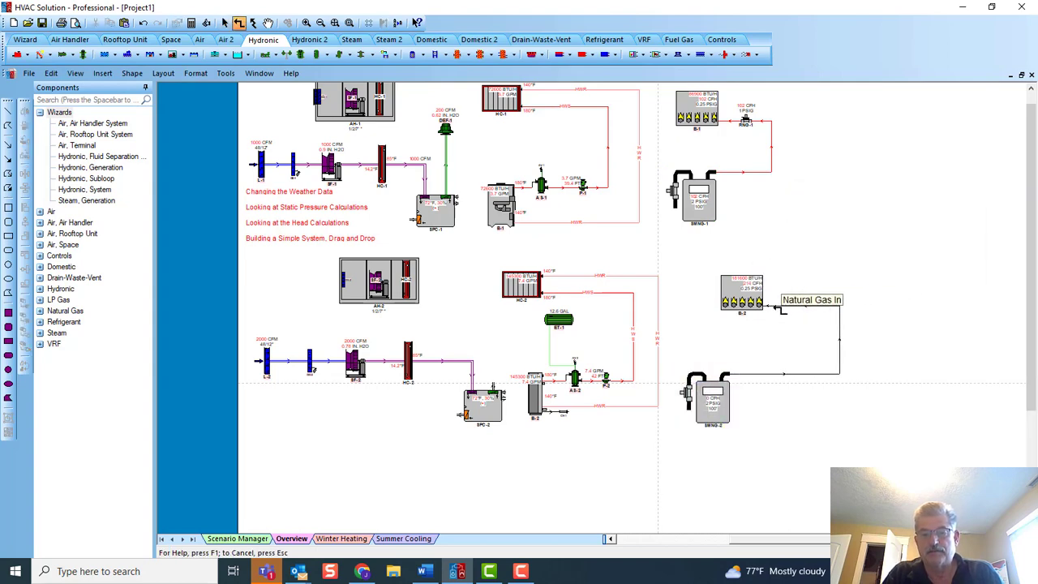
Select all components and connectors of both systems and add diameter annotations to the connectors
scroll(787, 238, "up", 1)
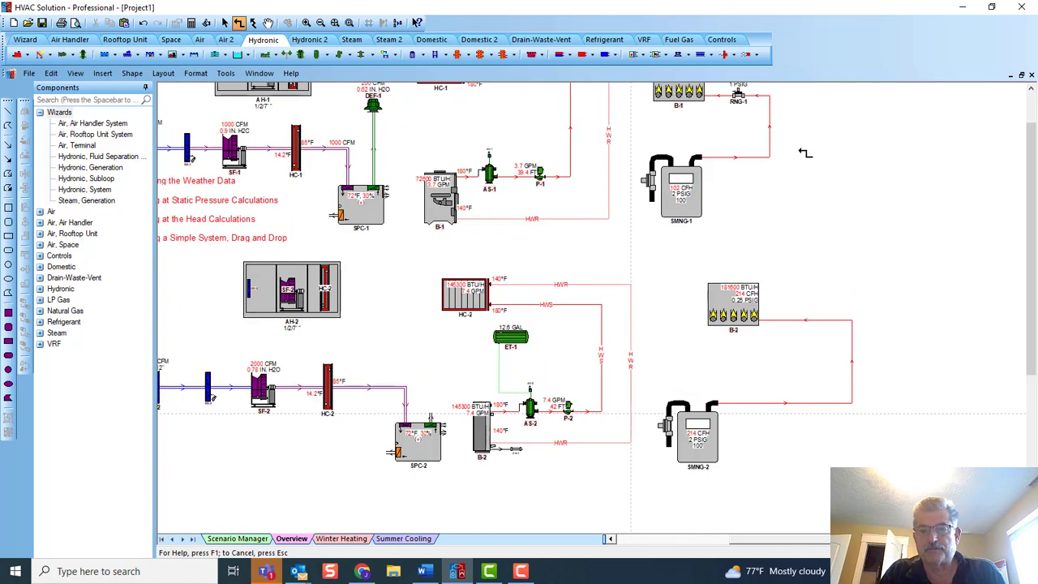
scroll(804, 155, "up", 2)
middle_click(804, 173)
scroll(806, 183, "down", 3)
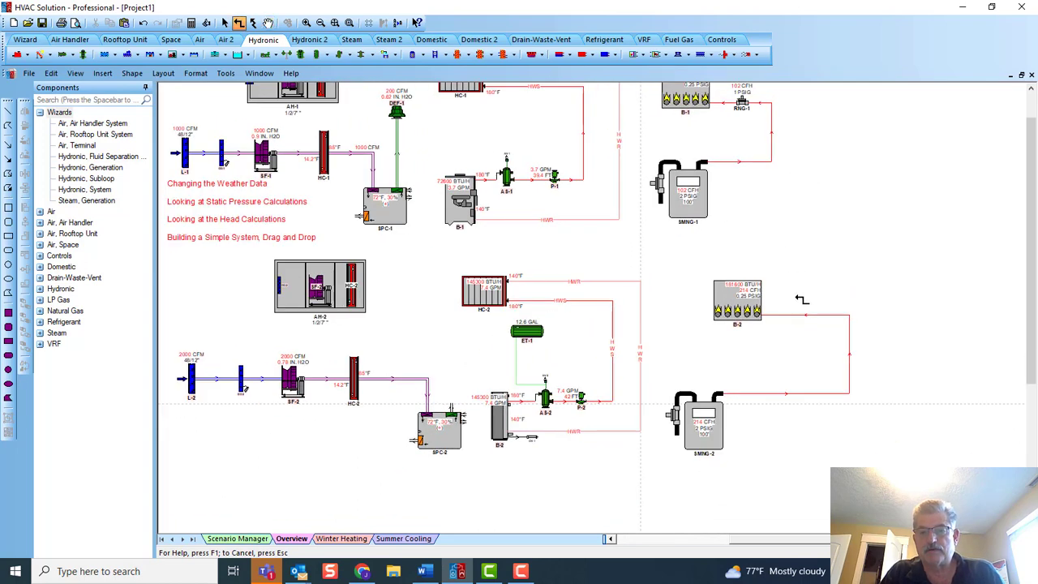
scroll(802, 299, "down", 1)
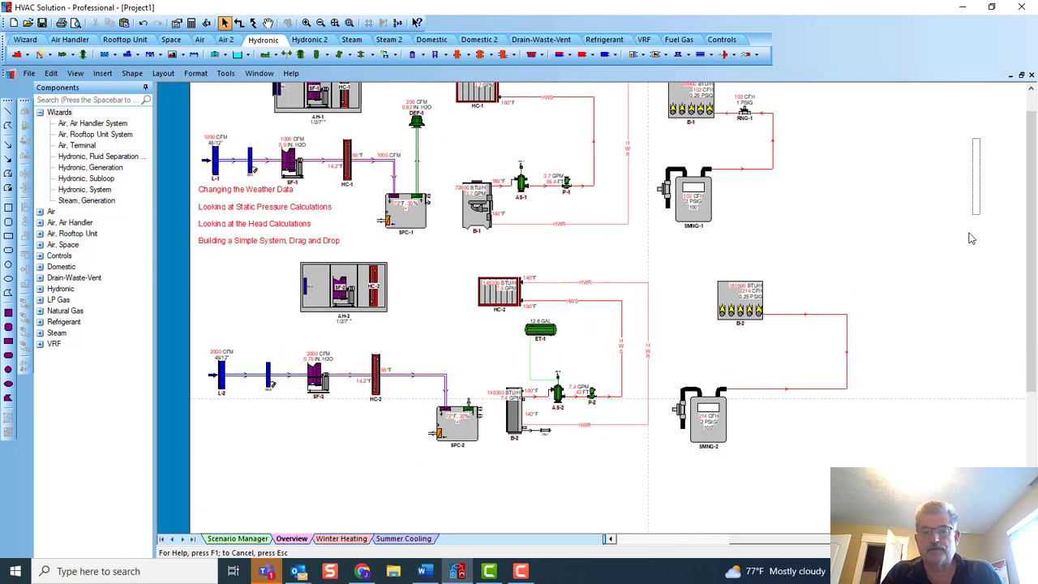
left_click_drag(972, 239, 369, 378)
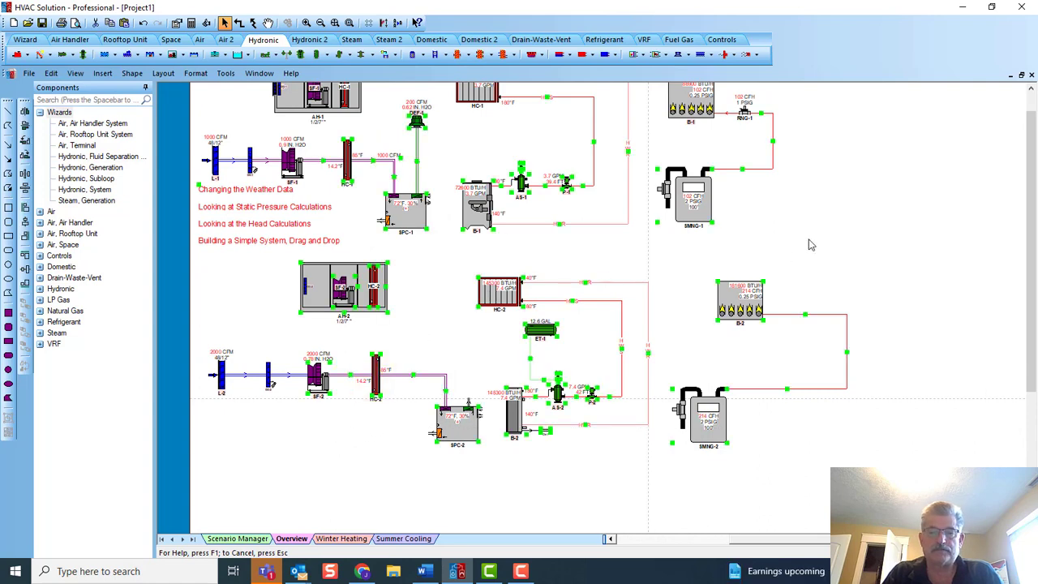
right_click(794, 244)
mouse_move(842, 253)
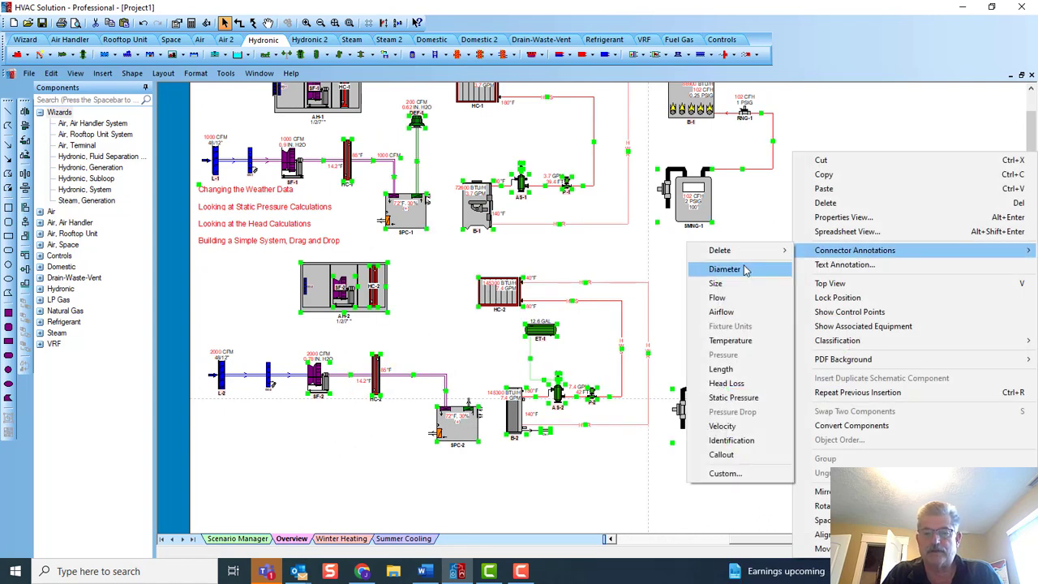
left_click(745, 270)
left_click(771, 396)
scroll(736, 370, "up", 1)
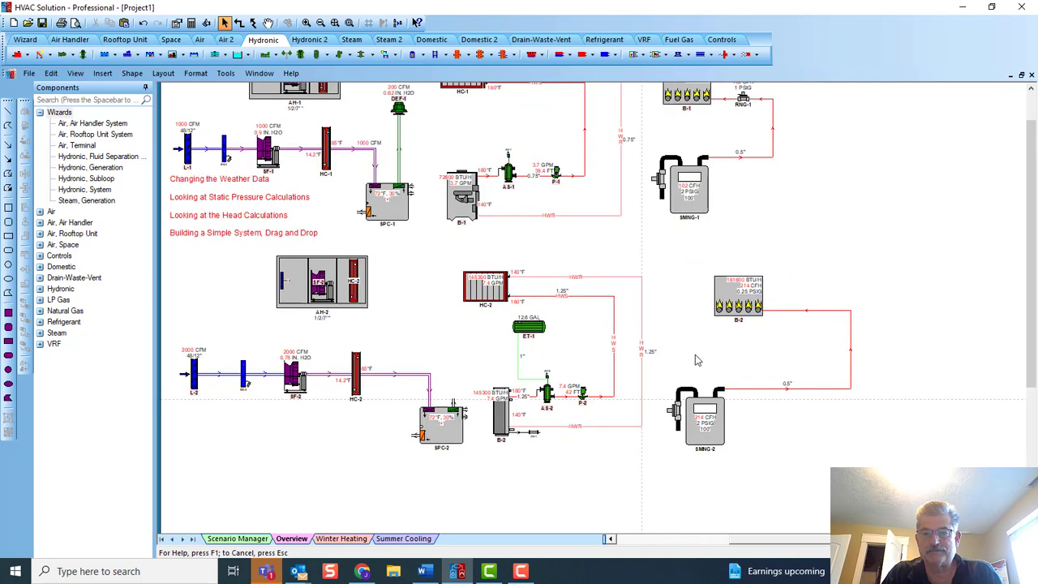
left_click_drag(695, 356, 819, 367)
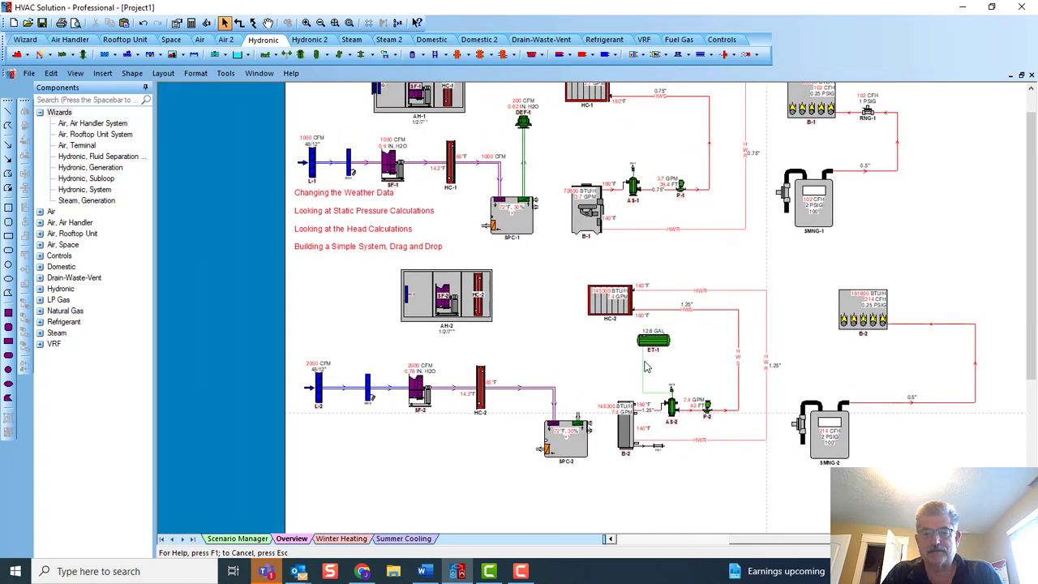
left_click_drag(566, 360, 425, 348)
scroll(457, 354, "down", 1)
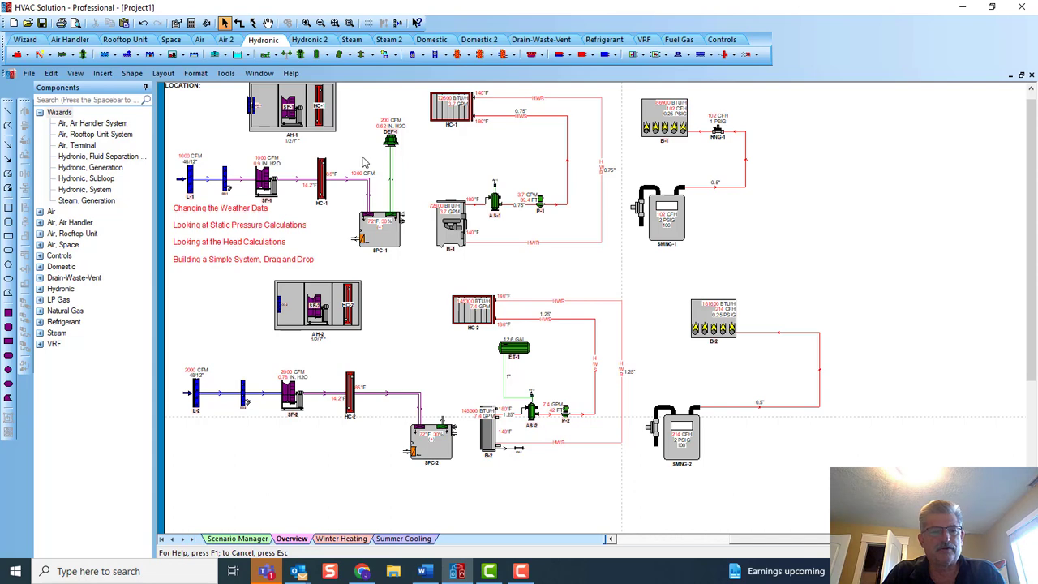
mouse_move(423, 168)
left_mouse_down()
mouse_move(403, 170)
mouse_move(412, 167)
left_mouse_up()
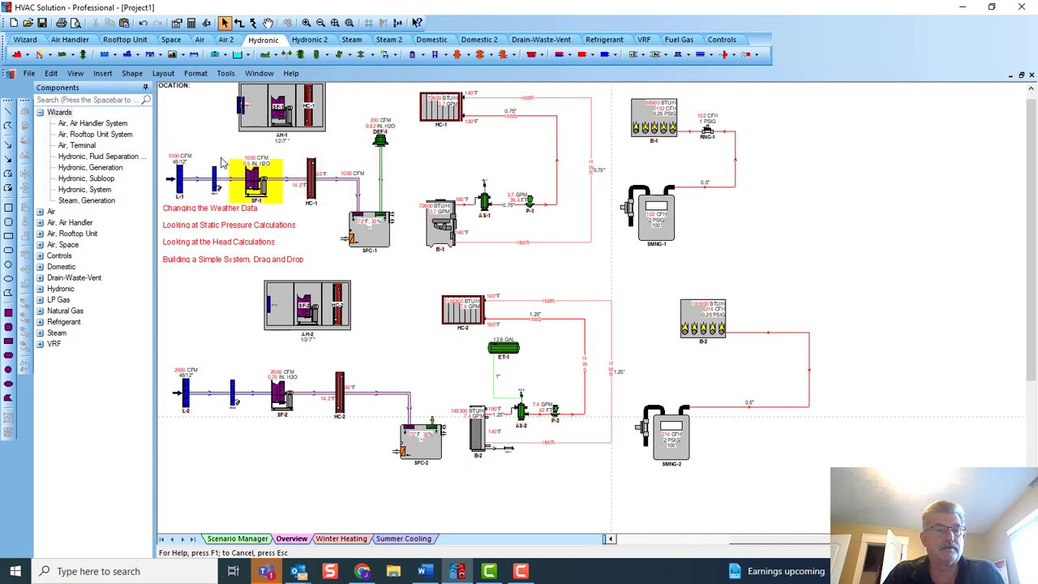